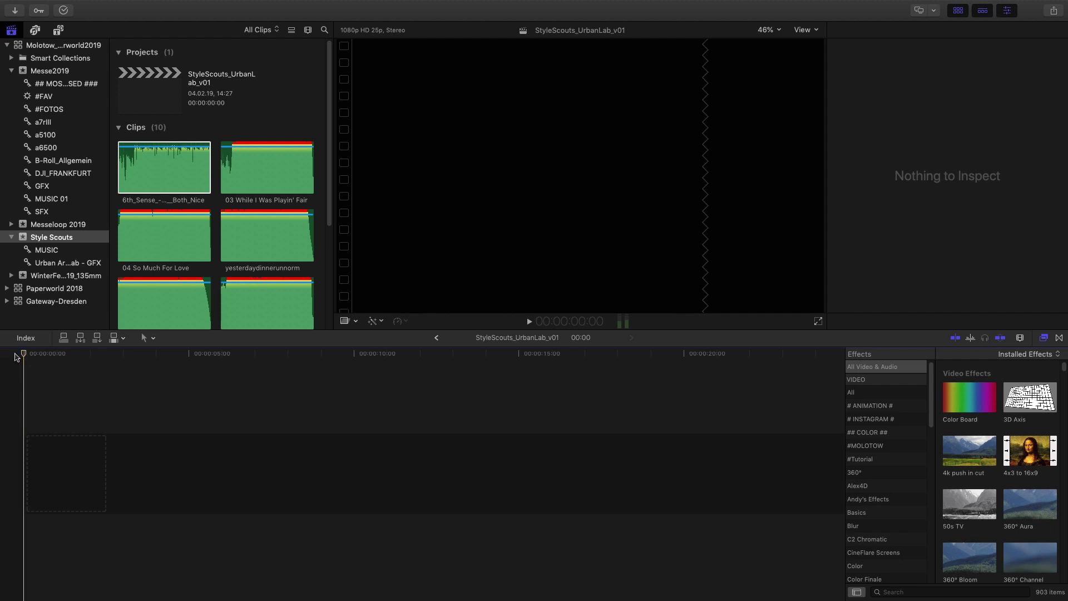
Insert a roughly two-second gap at the start, then audition the instrumental tracks and choose Talk_That_Slang
{"action": "key", "text": "alt+w"}
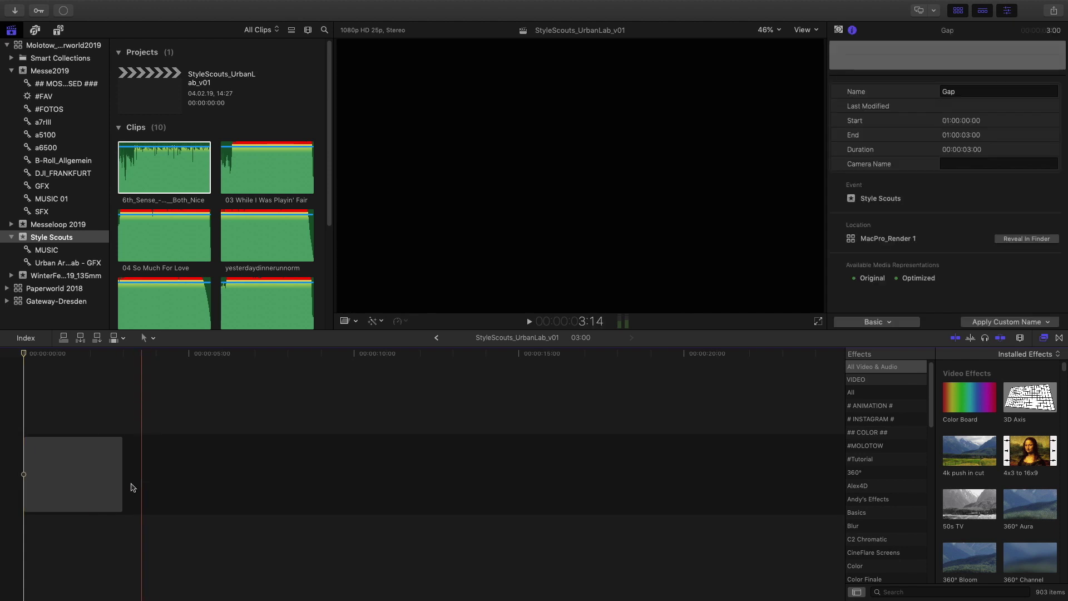
{"action": "left_click_drag", "start_coordinate": [123, 489], "coordinate": [90, 488]}
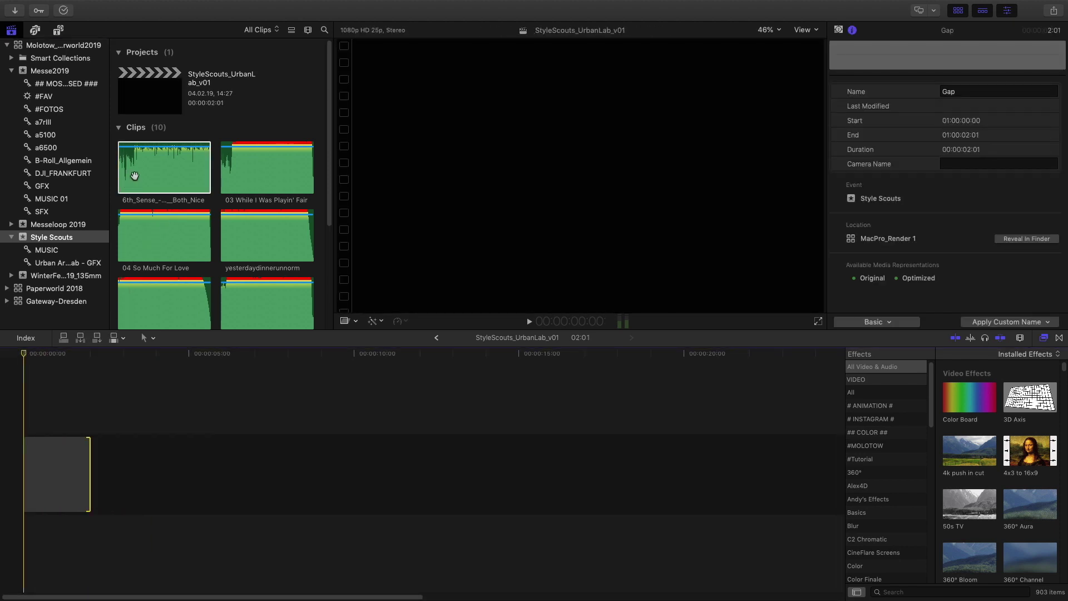
{"action": "left_click", "coordinate": [163, 172]}
{"action": "left_click", "coordinate": [242, 172]}
{"action": "scroll", "coordinate": [184, 233], "scroll_direction": "down", "scroll_amount": 2}
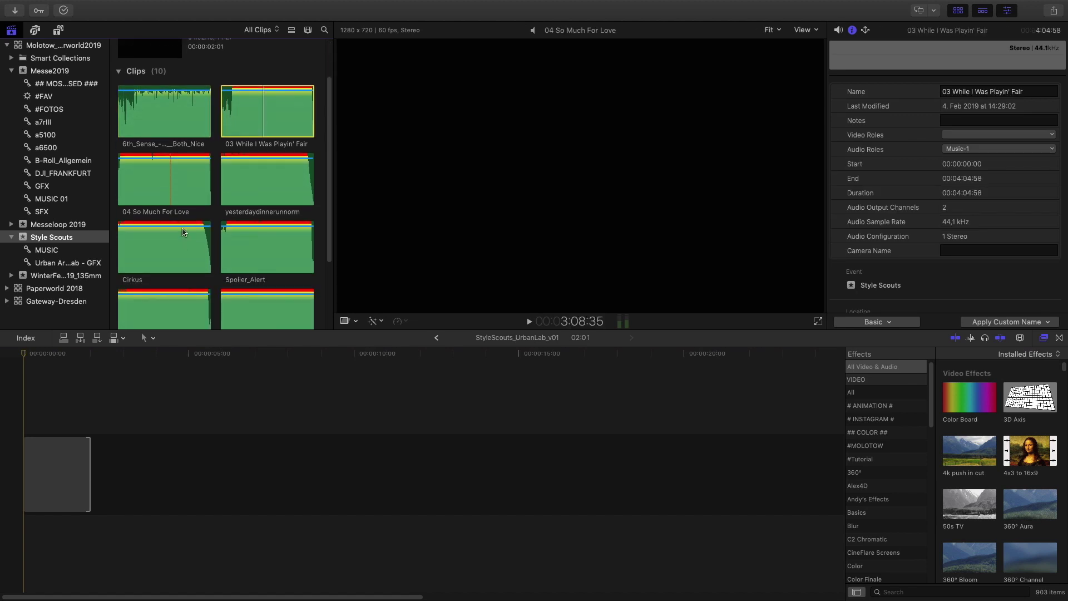
{"action": "left_click", "coordinate": [158, 113]}
{"action": "left_click", "coordinate": [162, 175]}
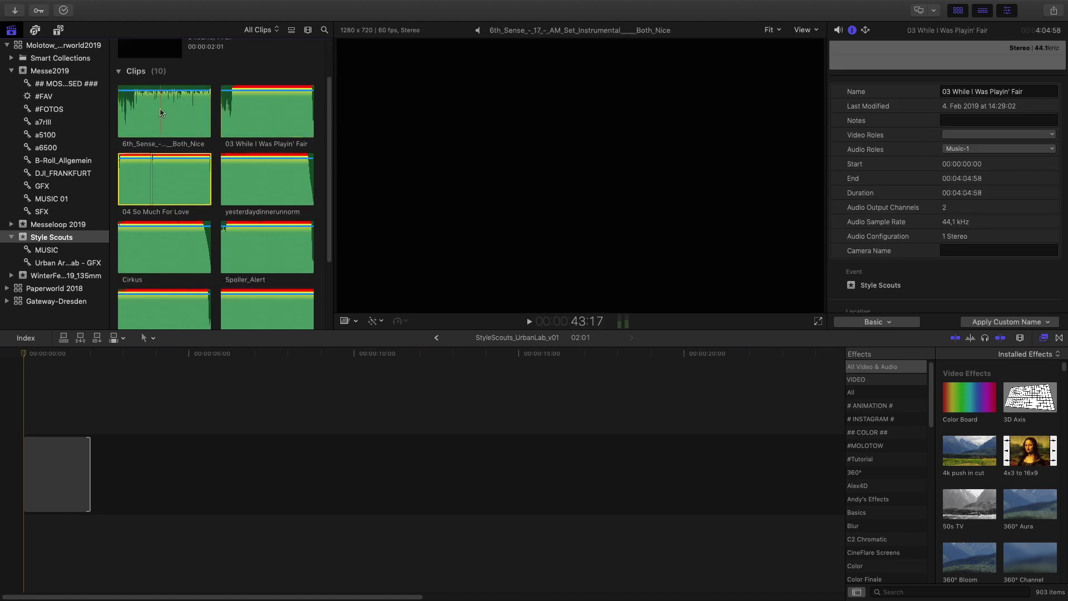
{"action": "left_click", "coordinate": [247, 179]}
{"action": "left_click", "coordinate": [234, 113]}
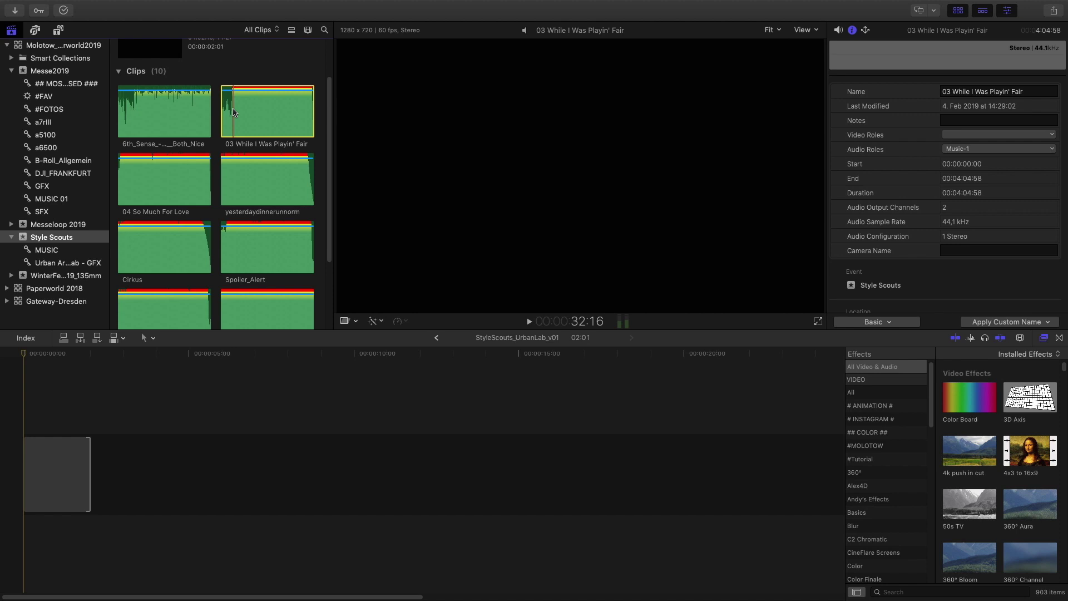
{"action": "left_click", "coordinate": [125, 119]}
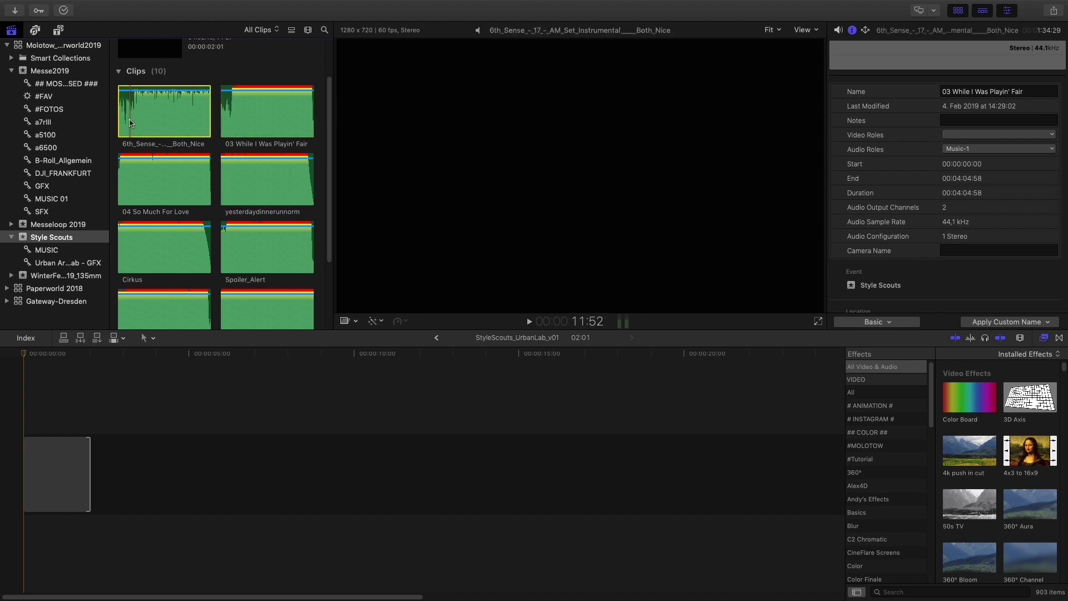
{"action": "left_click", "coordinate": [124, 191]}
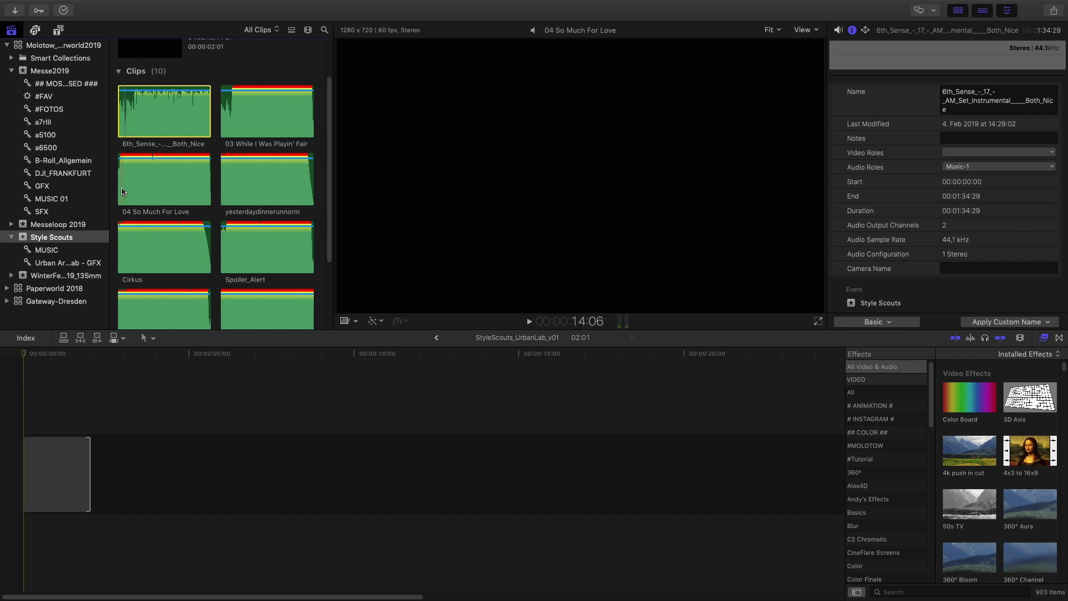
{"action": "left_click", "coordinate": [225, 188]}
{"action": "left_click", "coordinate": [229, 265]}
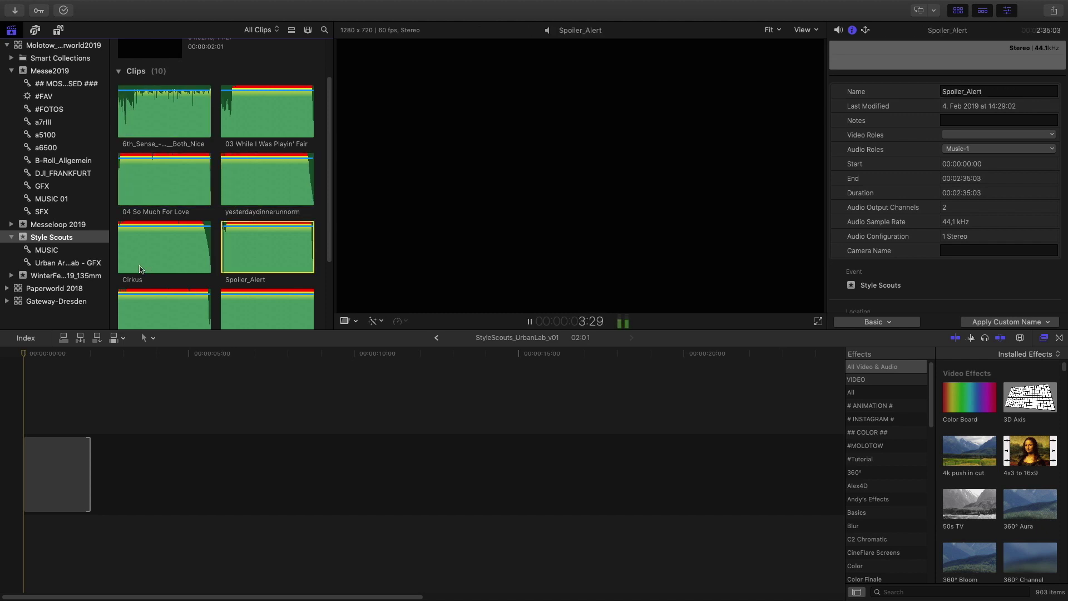
{"action": "scroll", "coordinate": [167, 234], "scroll_direction": "down", "scroll_amount": 1}
{"action": "left_click", "coordinate": [119, 205]}
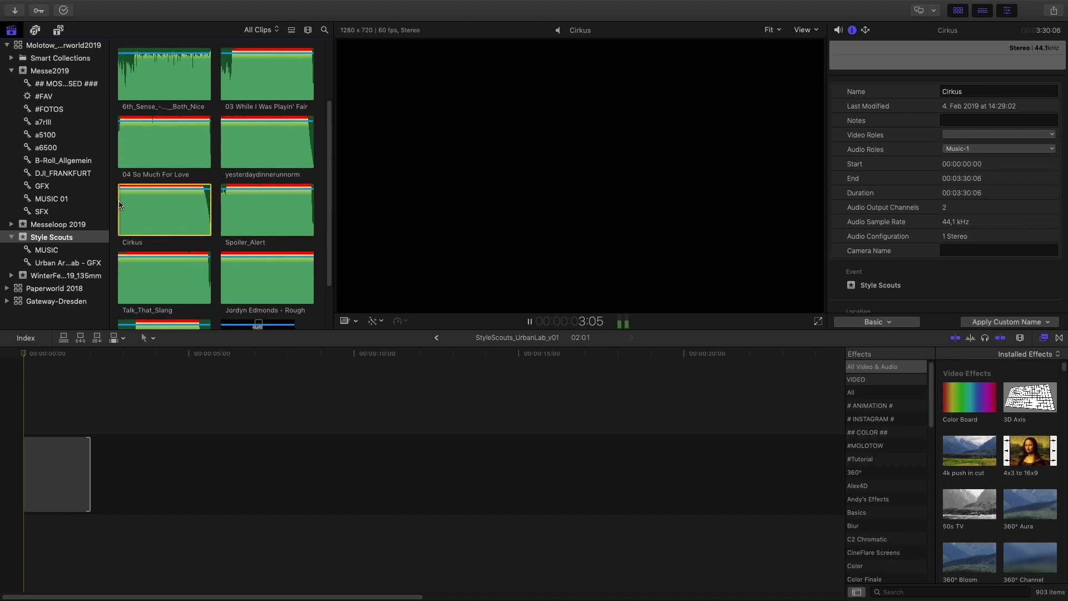
{"action": "scroll", "coordinate": [126, 226], "scroll_direction": "down", "scroll_amount": 1}
{"action": "left_click", "coordinate": [139, 262]}
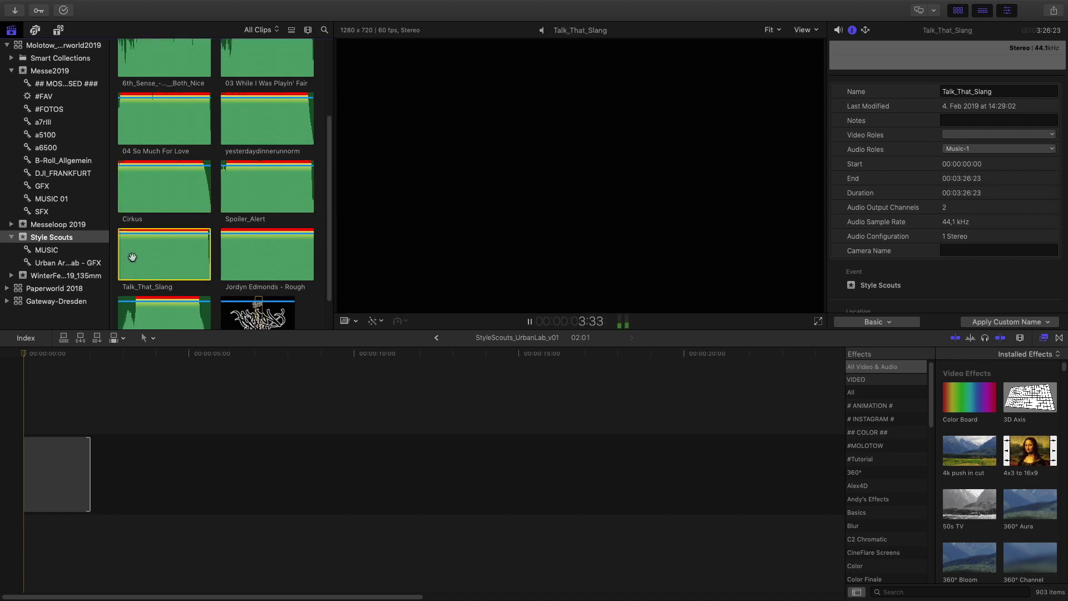
Connect Talk_That_Slang beneath the gap at the timeline start and shorten the gap to under a second
{"action": "left_click_drag", "start_coordinate": [132, 257], "coordinate": [42, 554]}
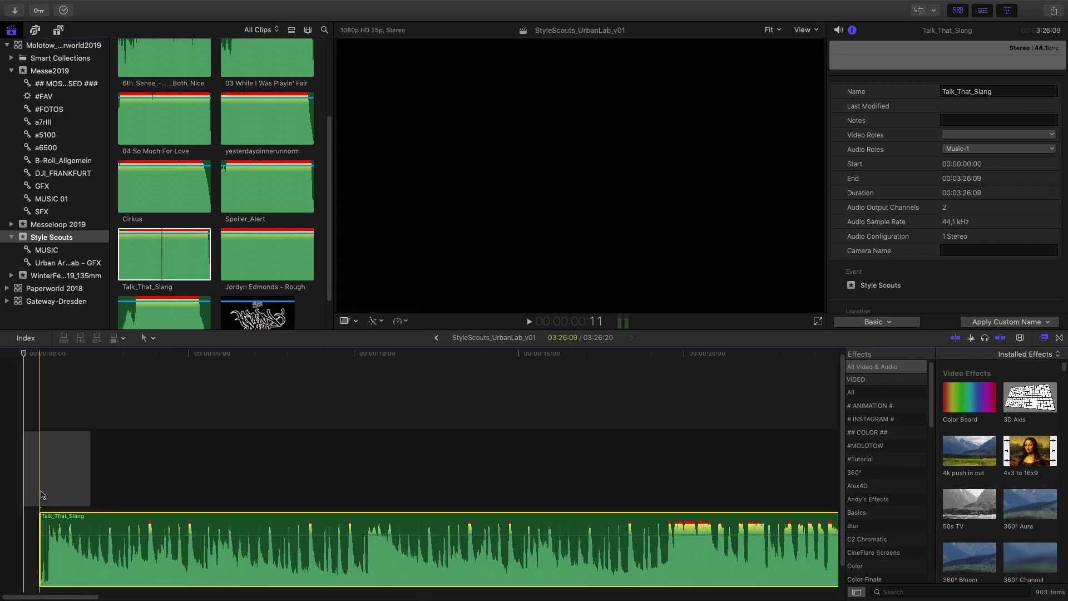
{"action": "left_click_drag", "start_coordinate": [90, 484], "coordinate": [35, 486]}
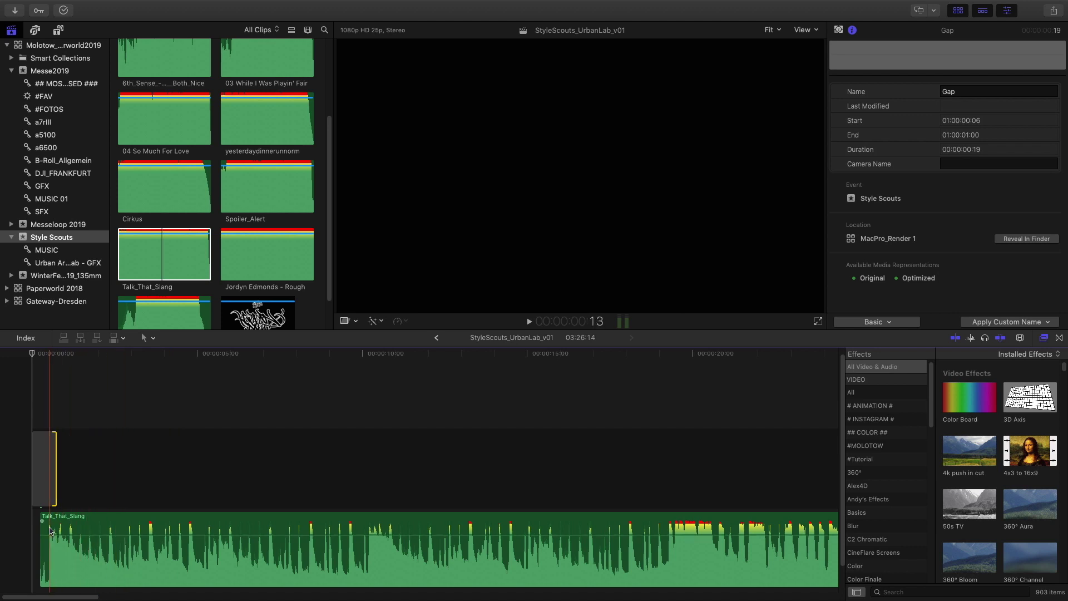
{"action": "scroll", "coordinate": [49, 531], "scroll_direction": "down", "scroll_amount": 2}
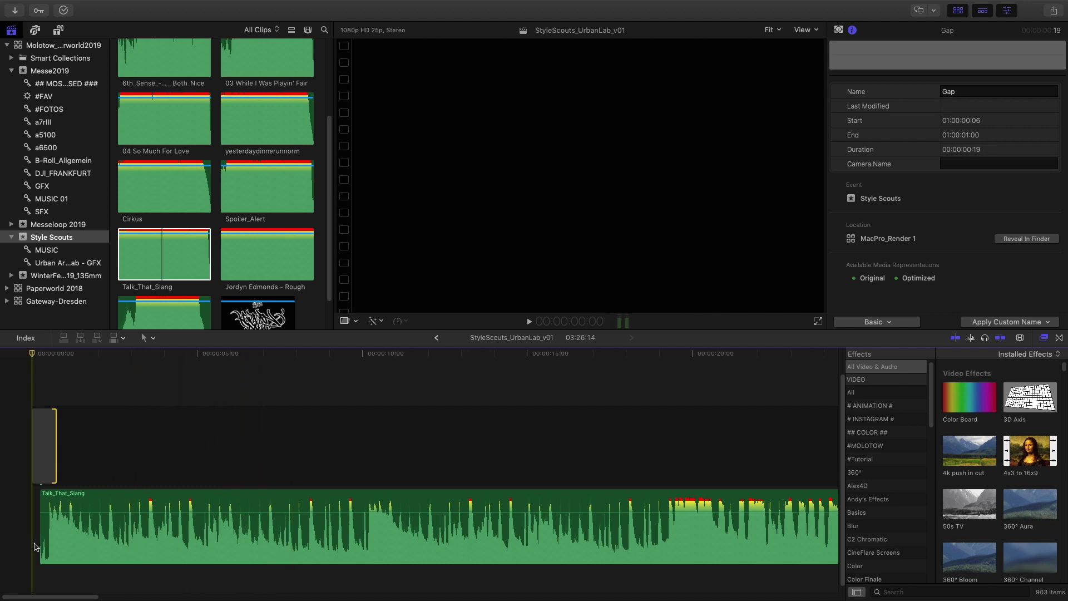
{"action": "left_click", "coordinate": [56, 544]}
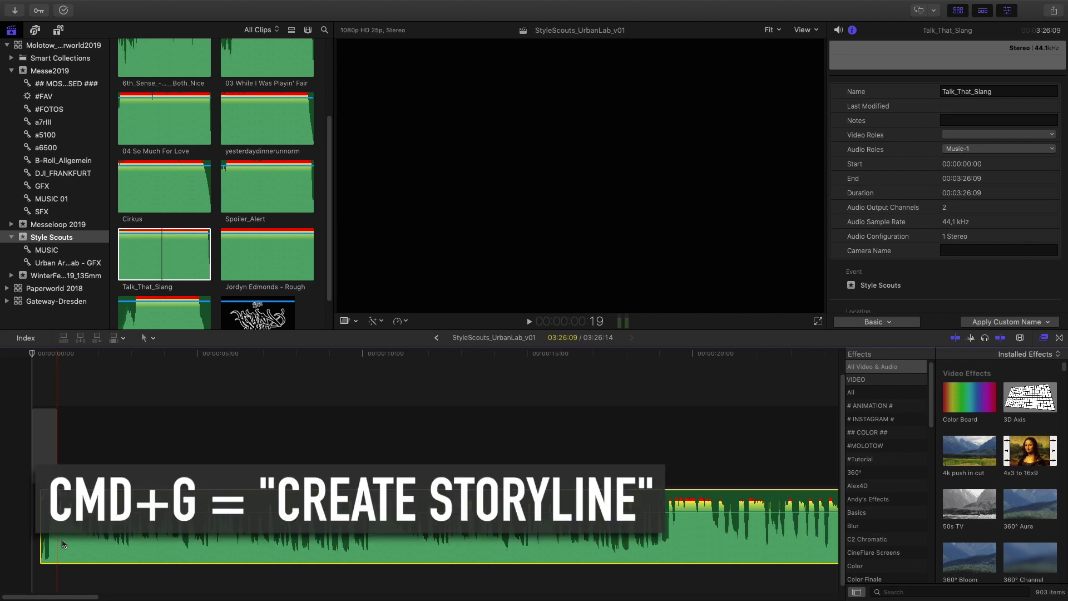
Group the Talk_That_Slang clip into its own connected storyline with Cmd+G and check the full song length
{"action": "key", "text": "super+alt+k"}
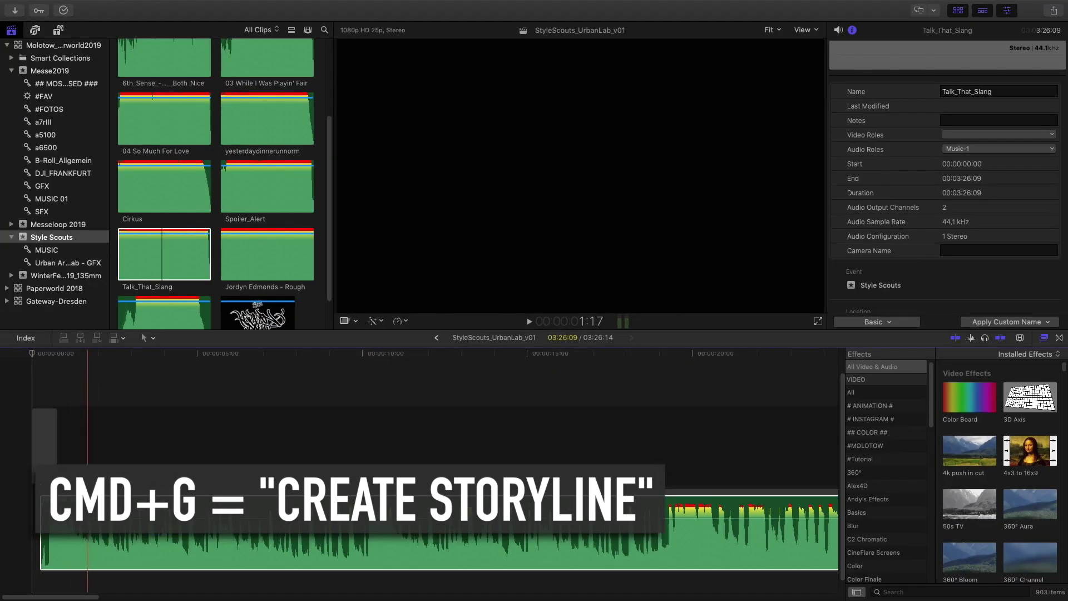
{"action": "key", "text": "super+g"}
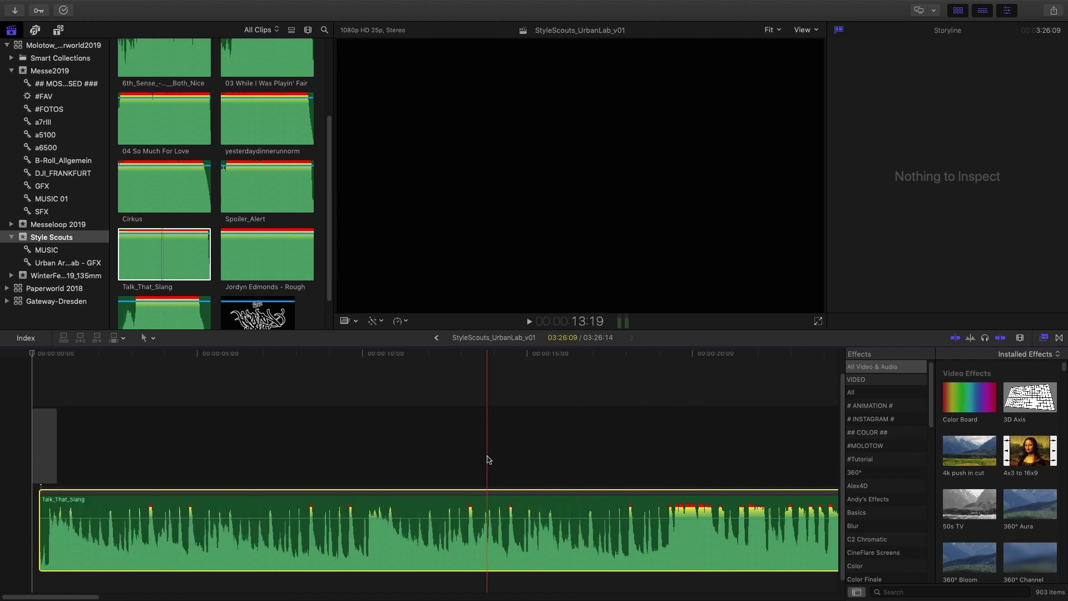
{"action": "key", "text": "super+minus"}
{"action": "key", "text": "super+minus"}
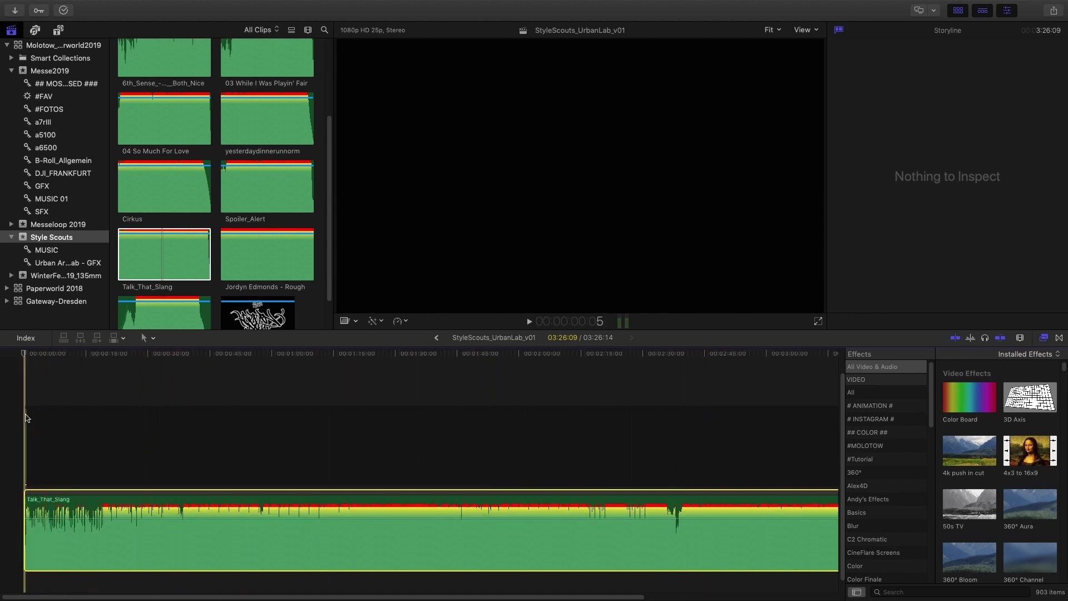
{"action": "key", "text": "super+equal"}
{"action": "key", "text": "super+equal"}
{"action": "left_click", "coordinate": [29, 501]}
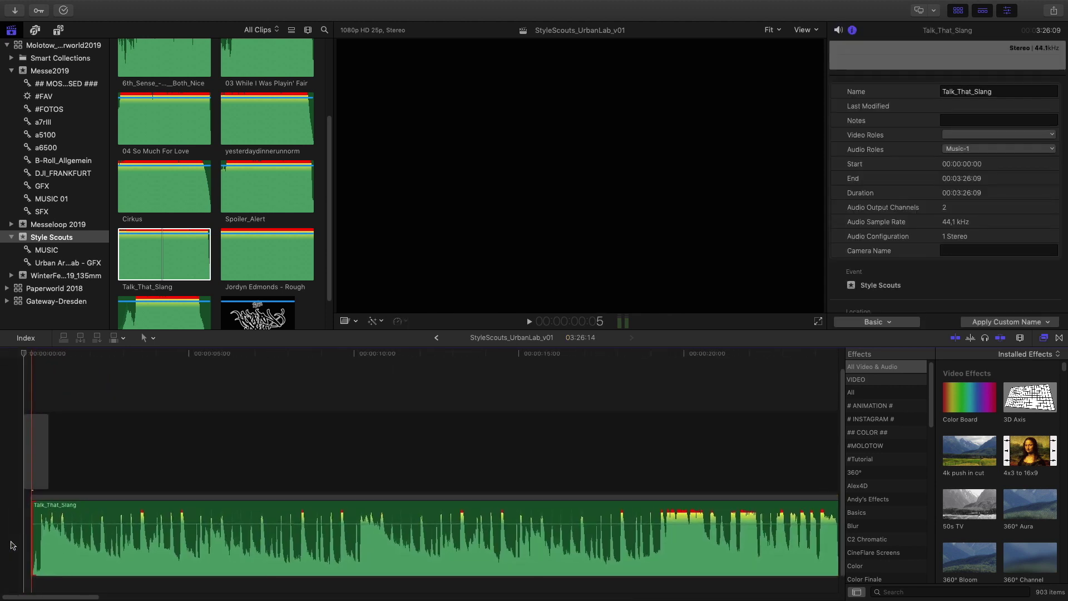
{"action": "key", "text": "space"}
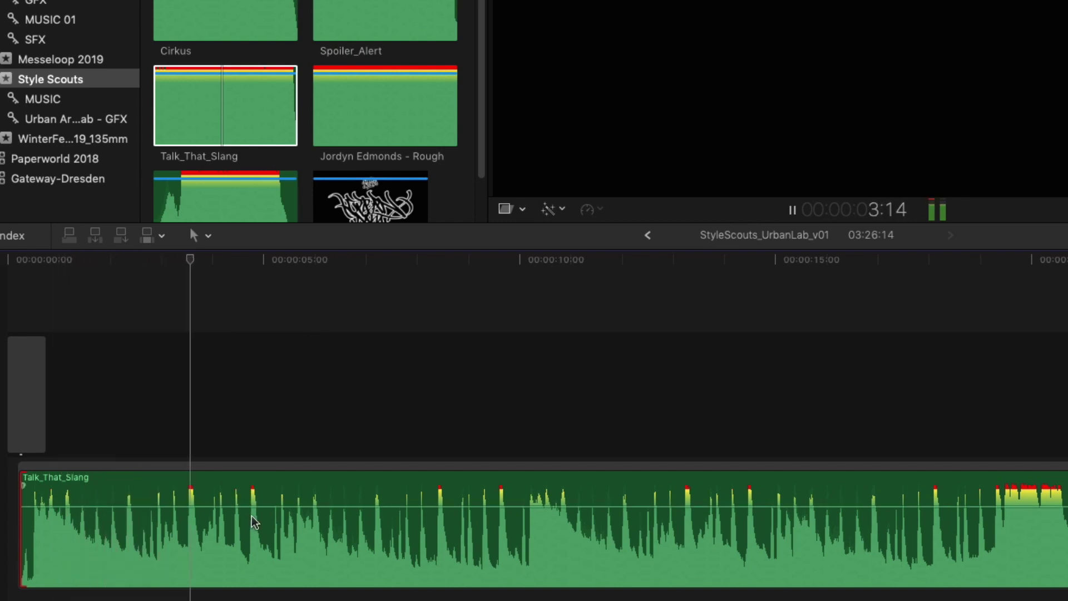
{"action": "key", "text": "space"}
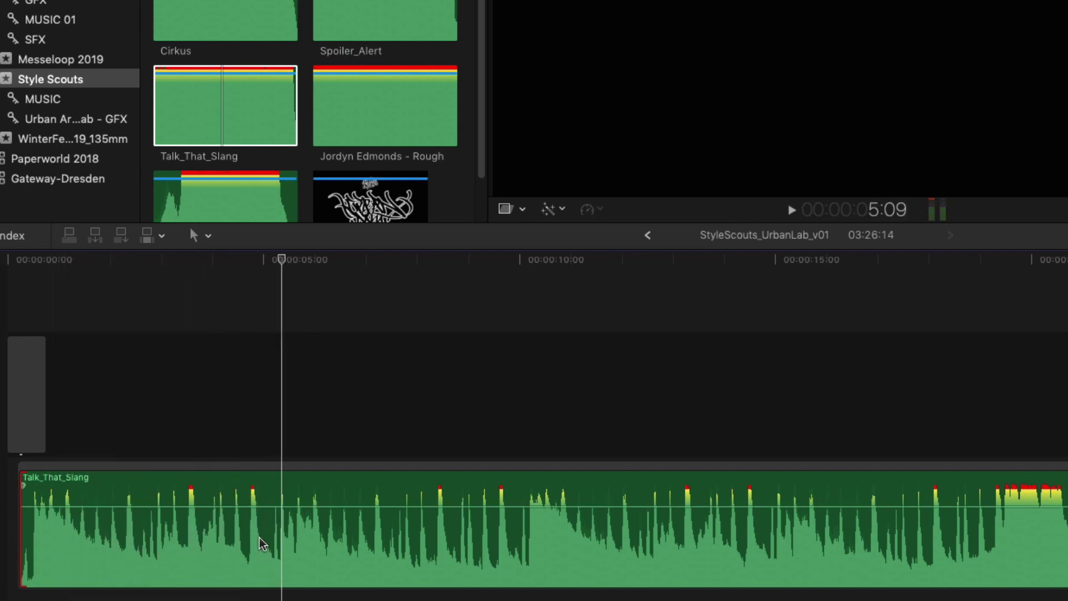
{"action": "left_click", "coordinate": [280, 557]}
{"action": "key", "text": "super+b"}
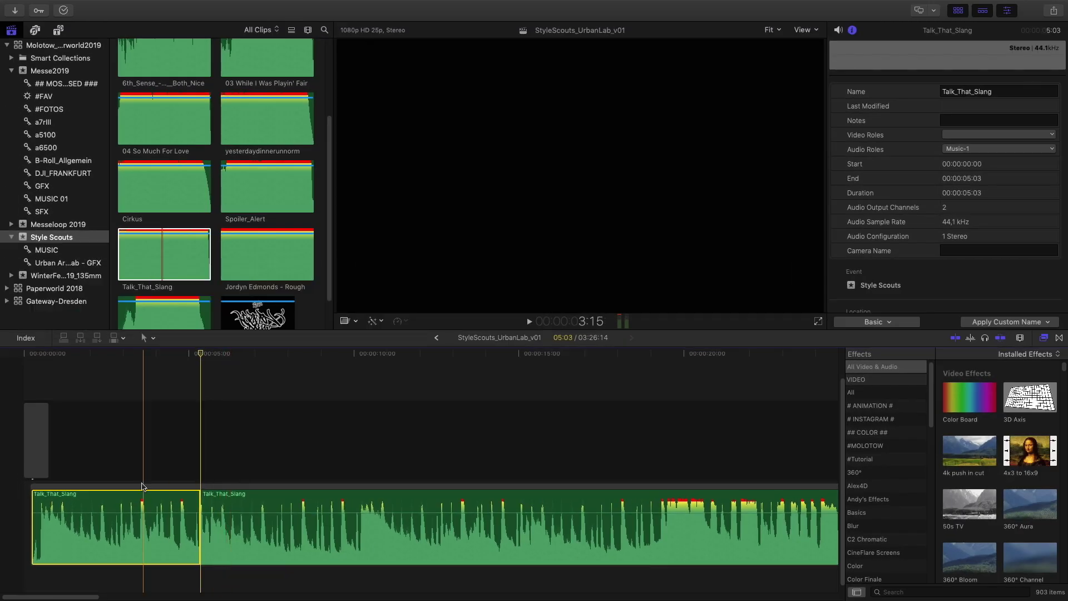
{"action": "key", "text": "Delete"}
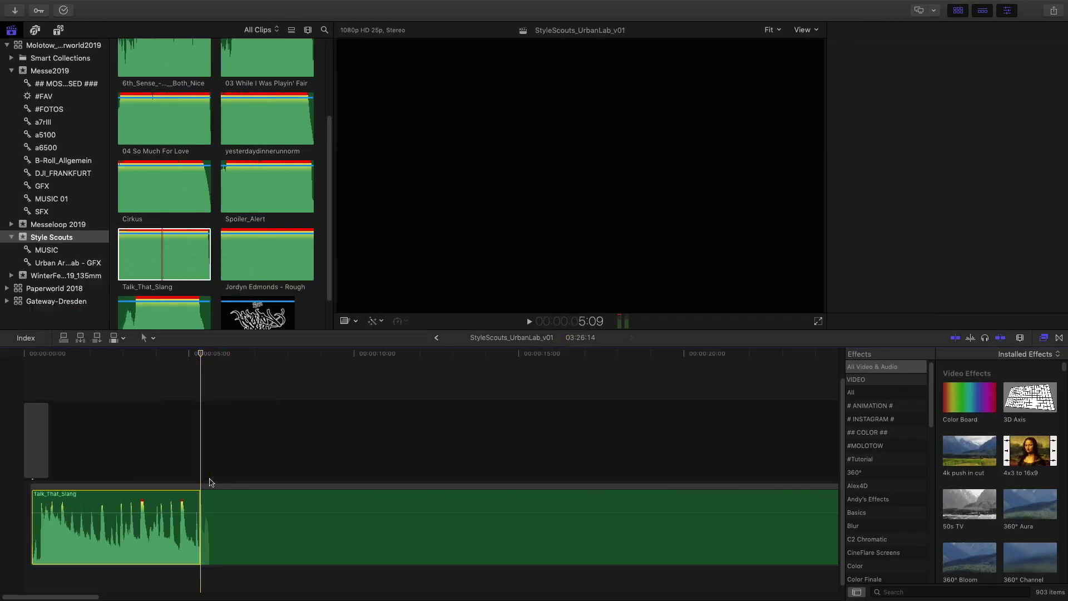
{"action": "left_click", "coordinate": [207, 489]}
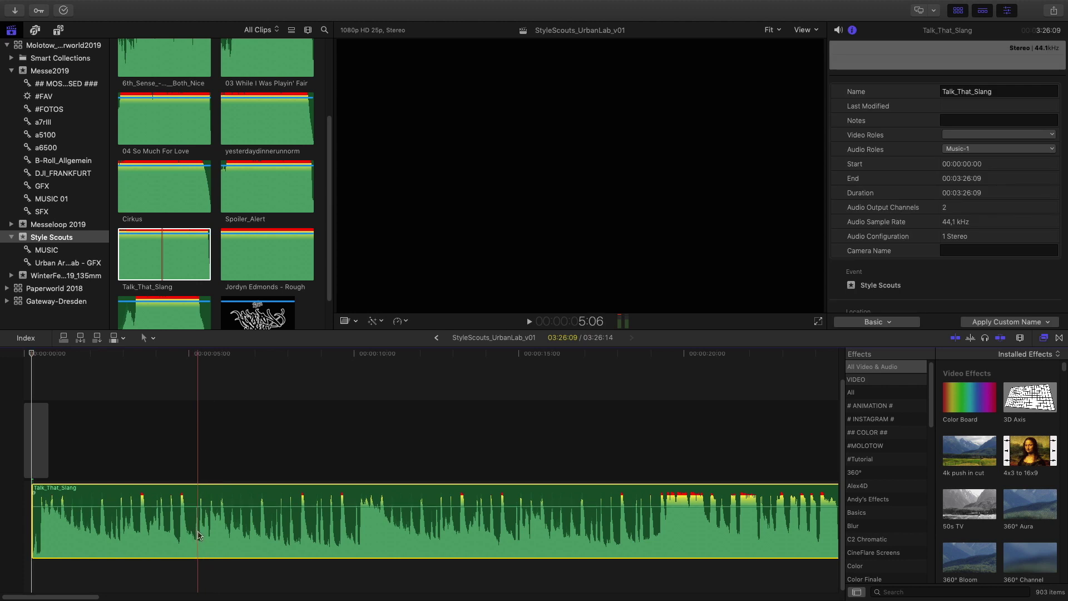
{"action": "key", "text": "super+b"}
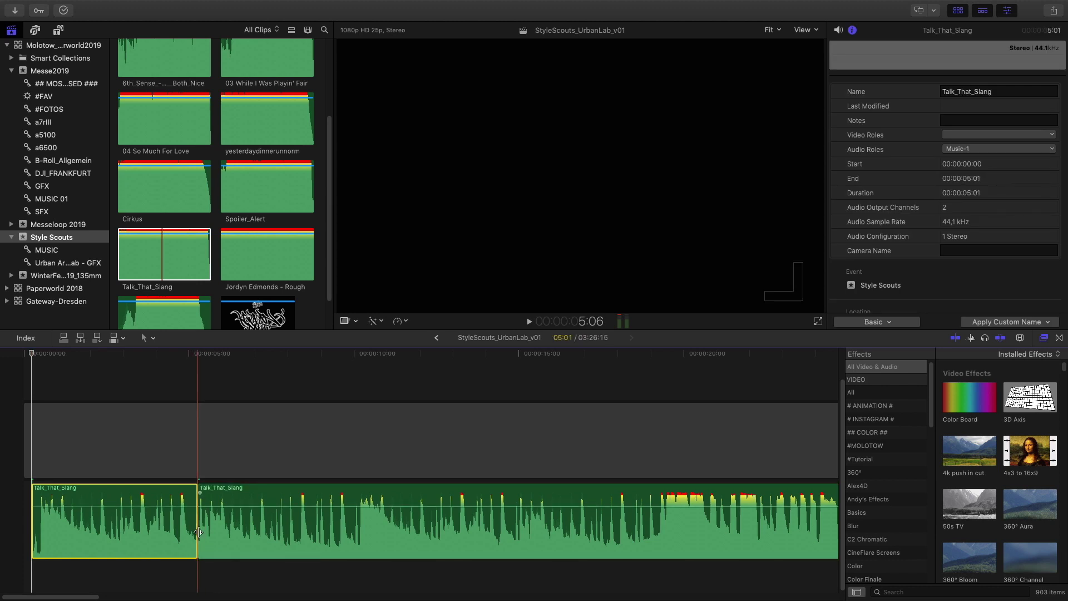
{"action": "key", "text": "Delete"}
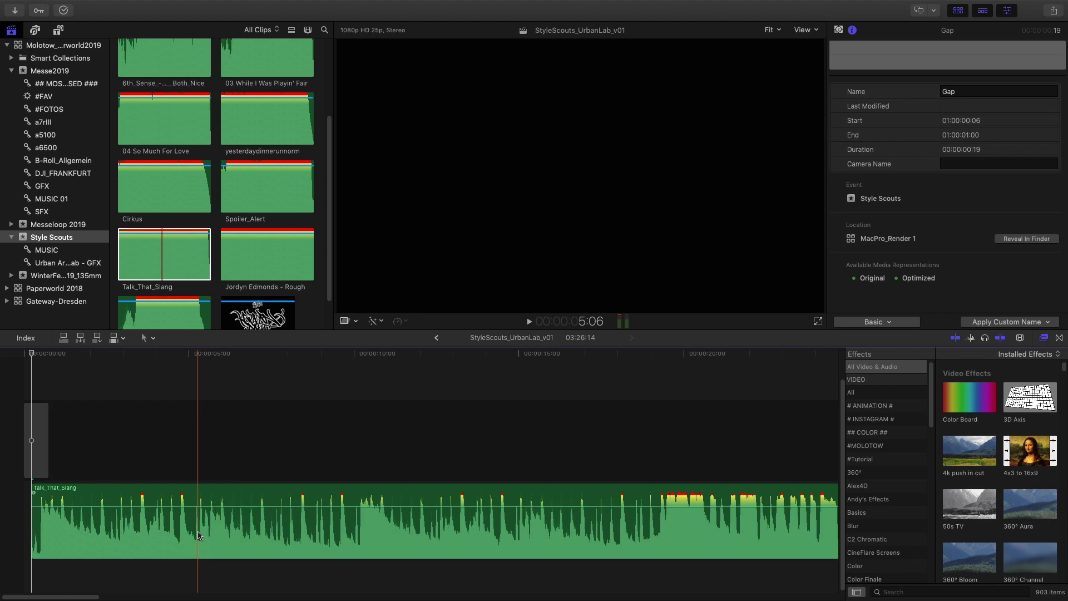
{"action": "left_click", "coordinate": [199, 535]}
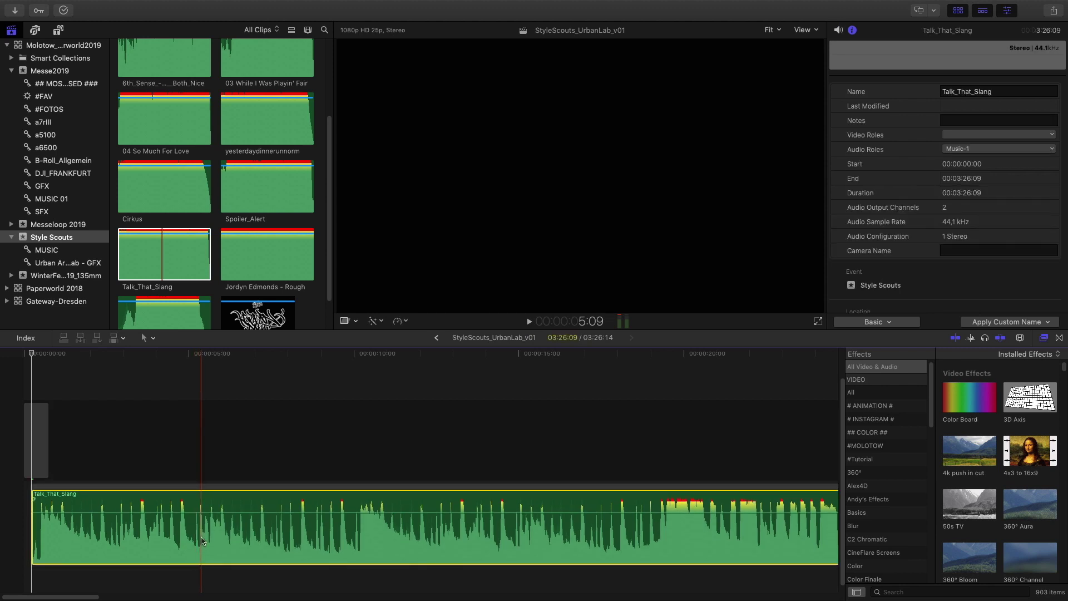
Blade the music at about five seconds, then play further in to find the later section to keep
{"action": "key", "text": "super+b"}
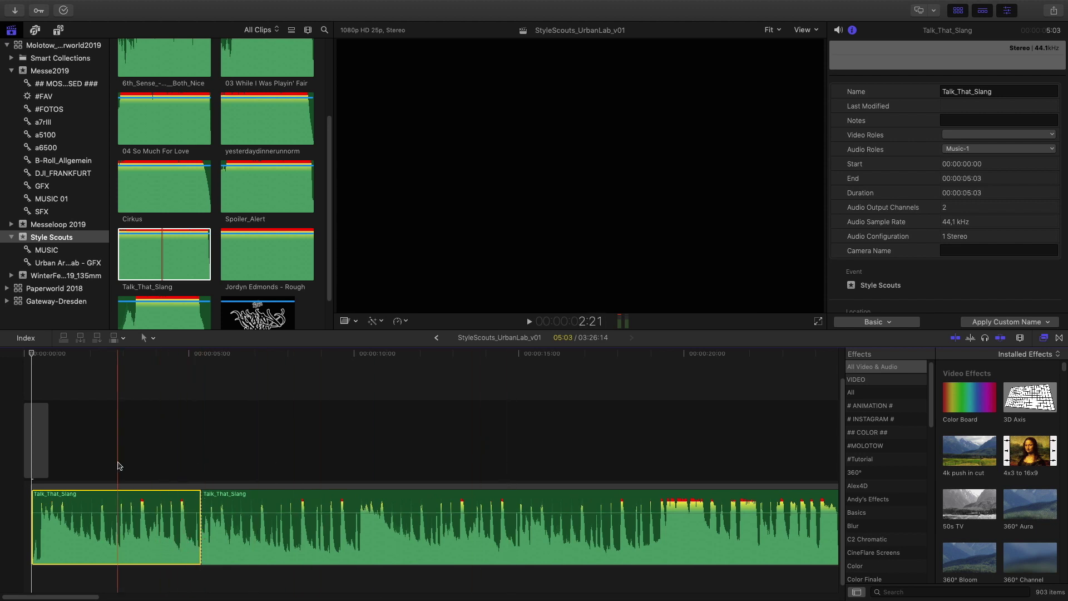
{"action": "key", "text": "space"}
{"action": "key", "text": "super+minus"}
{"action": "key", "text": "super+minus"}
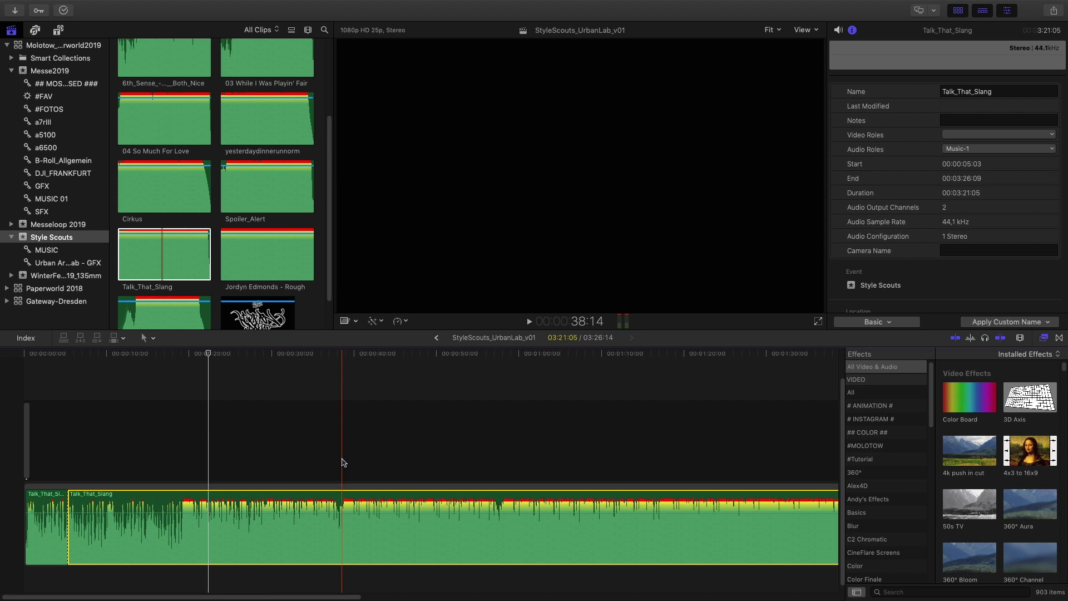
{"action": "left_click", "coordinate": [342, 461]}
{"action": "left_click", "coordinate": [339, 499]}
{"action": "key", "text": "space"}
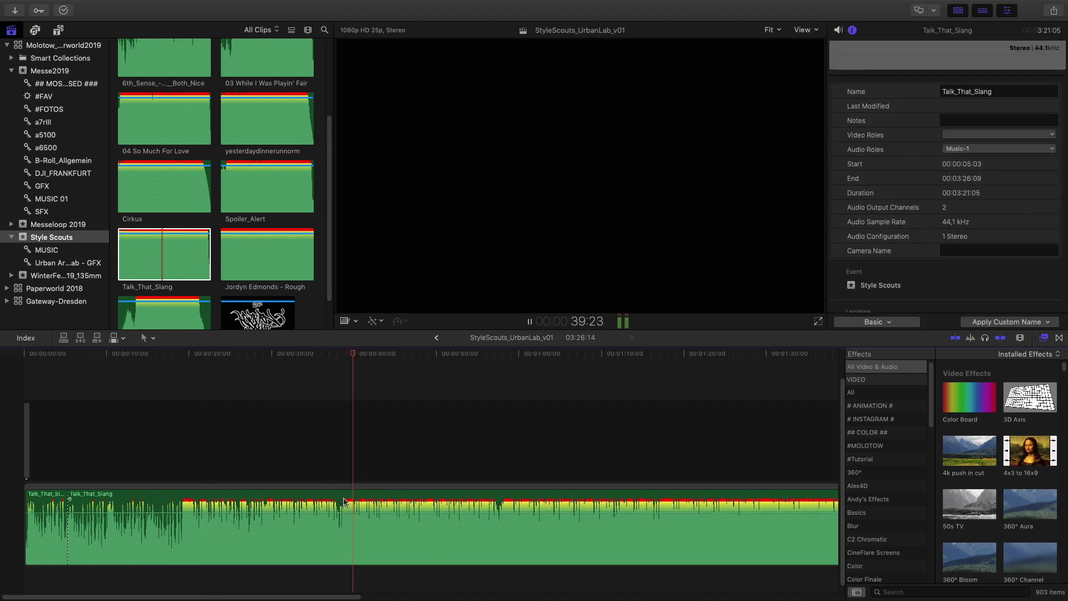
{"action": "left_click", "coordinate": [339, 498]}
{"action": "key", "text": "super+equal"}
{"action": "key", "text": "space"}
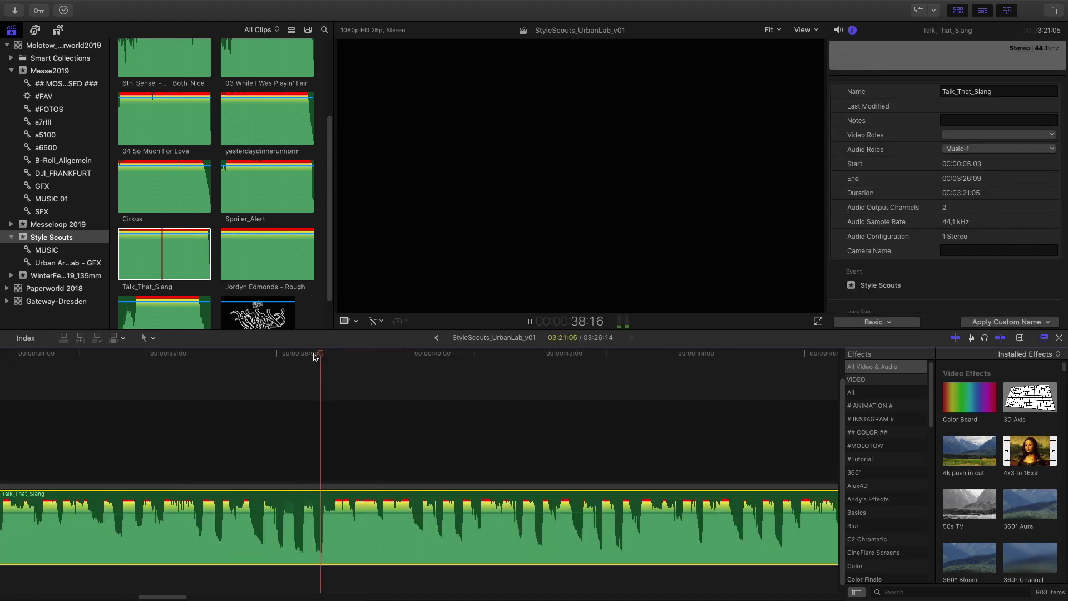
Frame-step the playhead to about 39:08 and blade the Talk_That_Slang clip there
{"action": "left_click", "coordinate": [296, 354]}
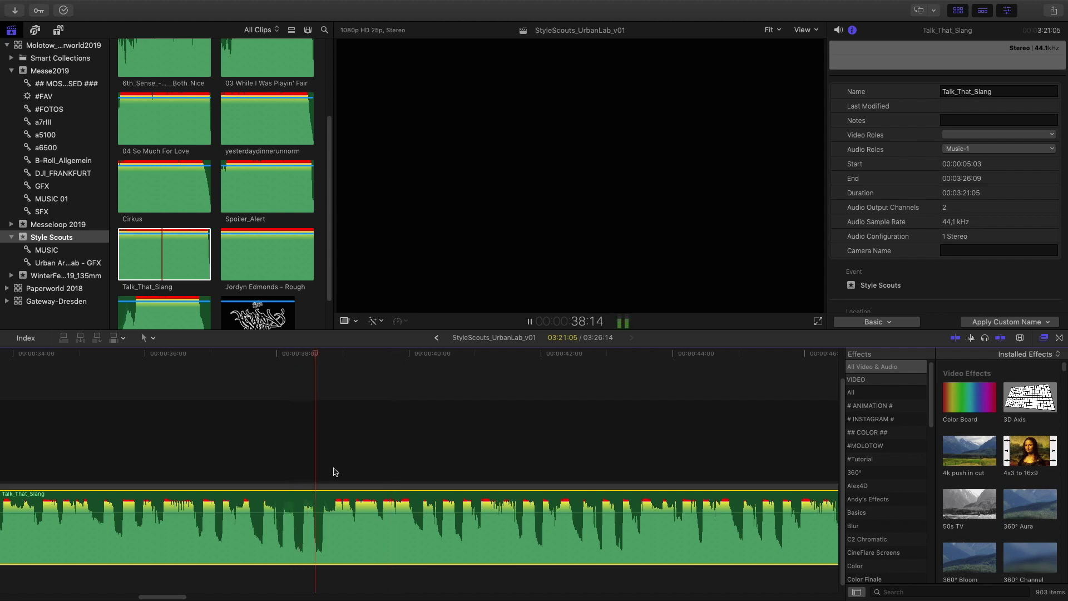
{"action": "key", "text": "space"}
{"action": "key", "text": "Right"}
{"action": "key", "text": "Right"}
{"action": "key", "text": "Right"}
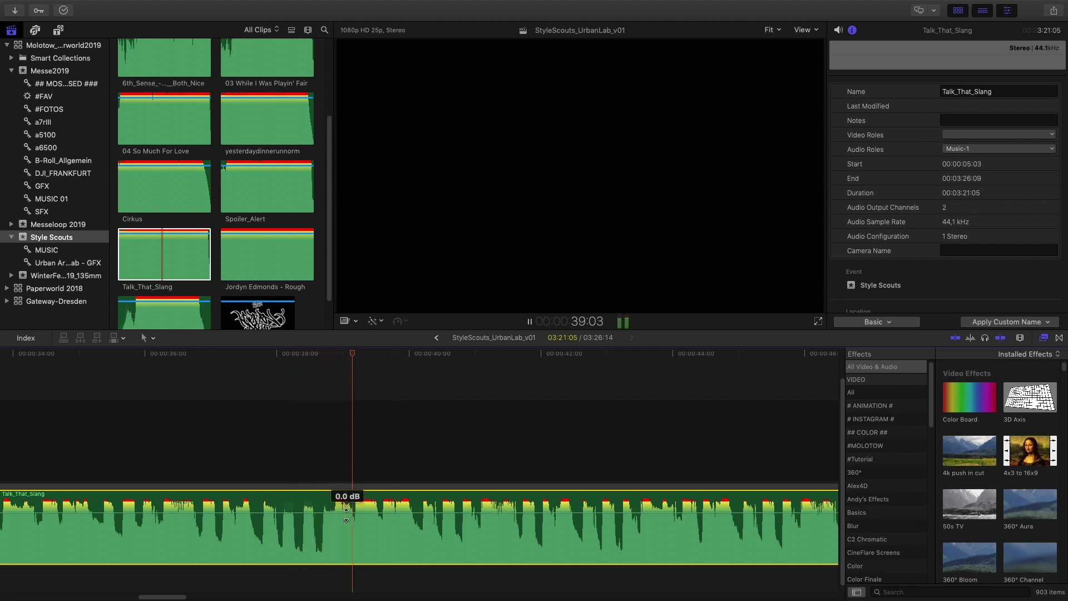
{"action": "key", "text": "Right"}
{"action": "key", "text": "Right"}
{"action": "key", "text": "Right"}
{"action": "key", "text": "Left"}
{"action": "key", "text": "Left"}
{"action": "key", "text": "Left"}
{"action": "key", "text": "Left"}
{"action": "key", "text": "Right"}
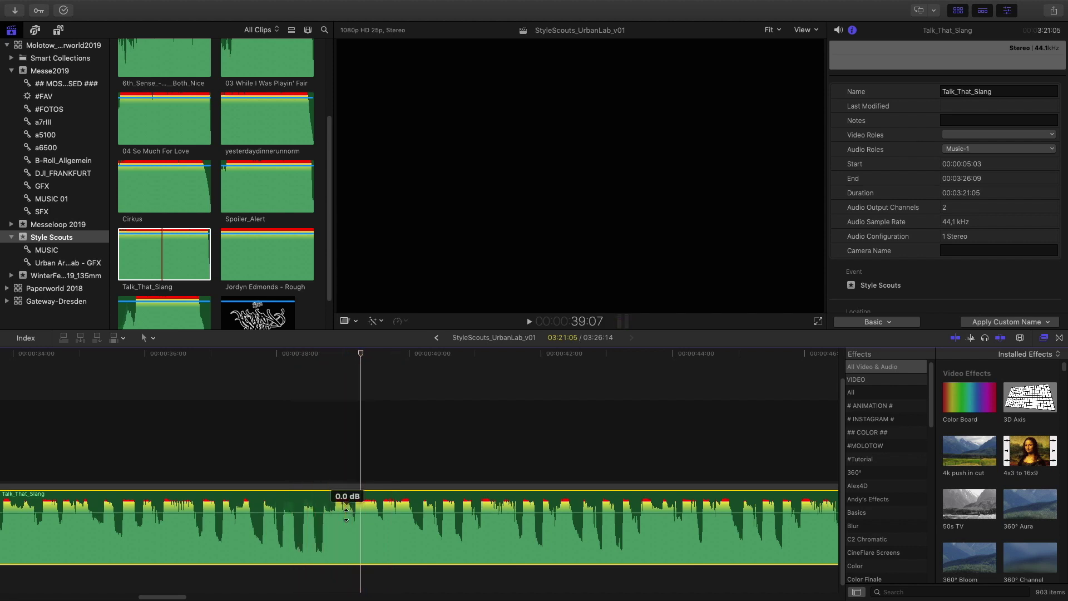
{"action": "key", "text": "Right"}
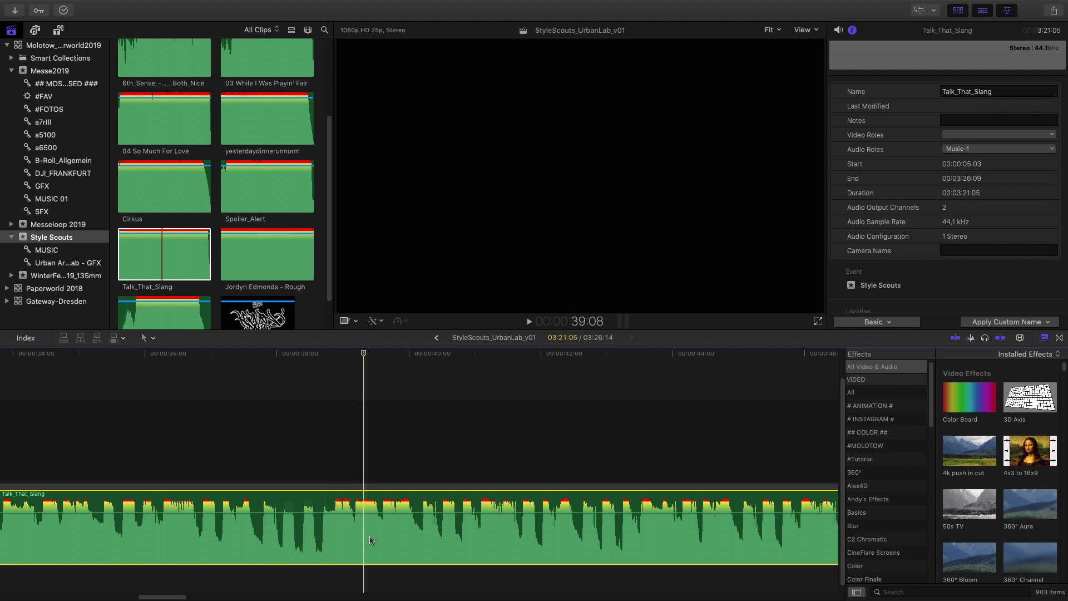
{"action": "key", "text": "super+b"}
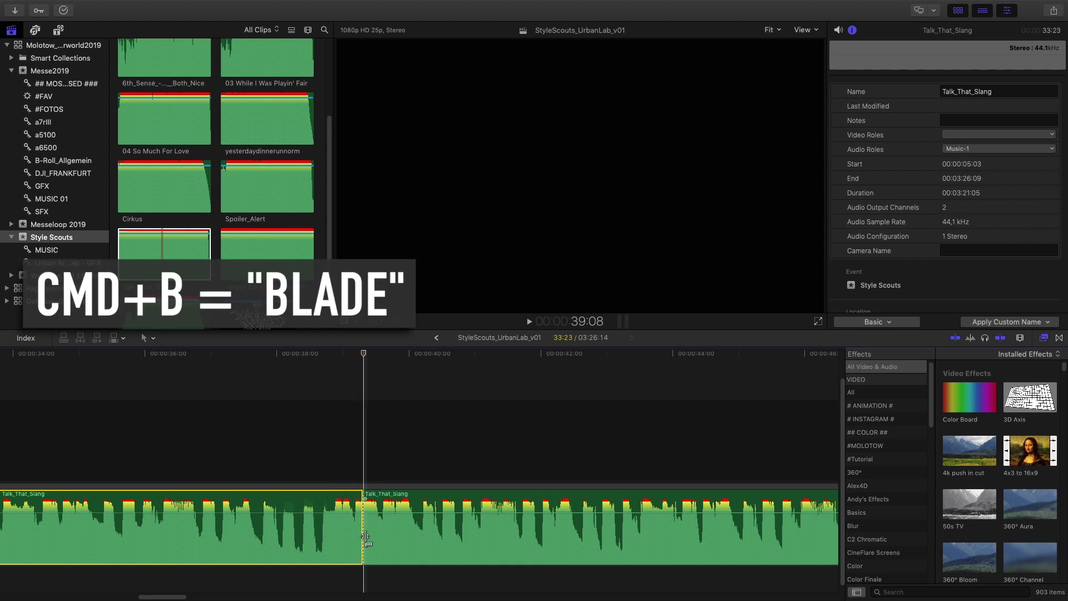
Delete the middle section and close the gap so the two Talk_That_Slang pieces join
{"action": "key", "text": "super+minus"}
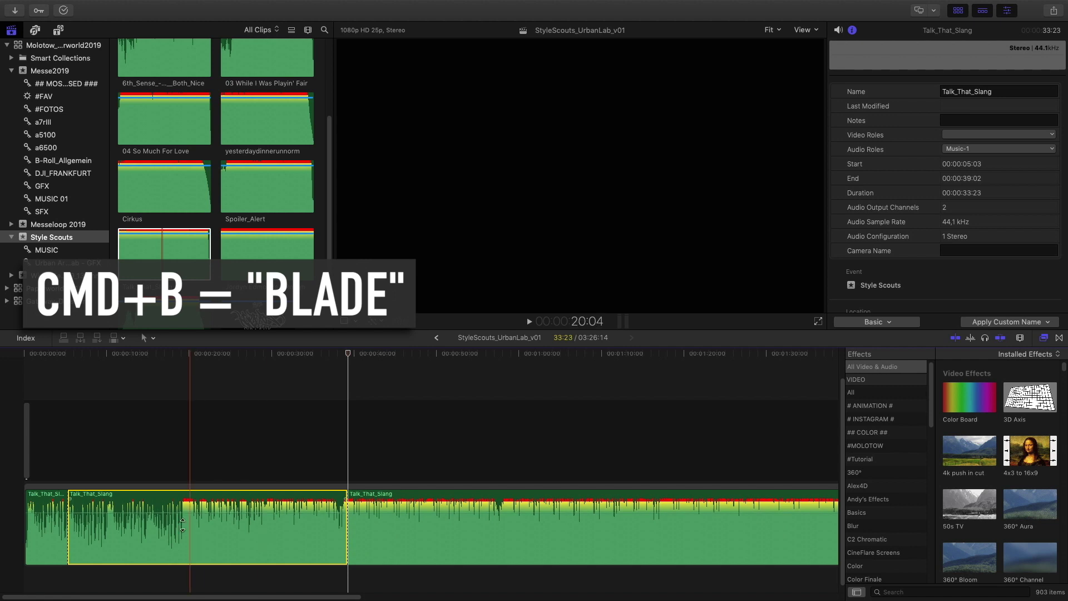
{"action": "key", "text": "Delete"}
{"action": "left_click", "coordinate": [255, 534]}
{"action": "key", "text": "Delete"}
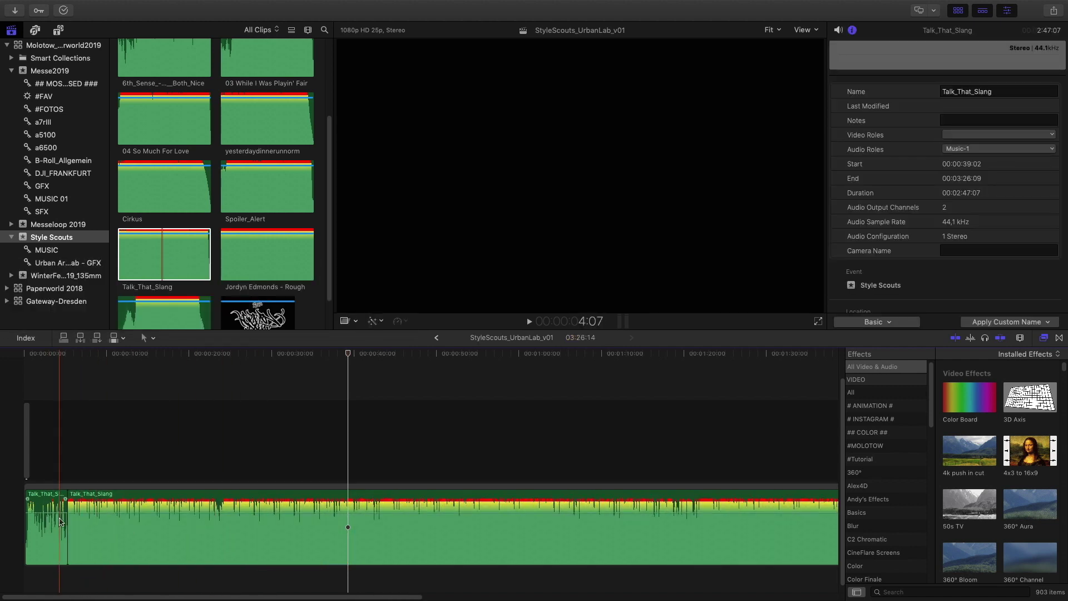
{"action": "key", "text": "super+equal"}
{"action": "key", "text": "super+equal"}
{"action": "scroll", "coordinate": [94, 519], "scroll_direction": "left", "scroll_amount": 1}
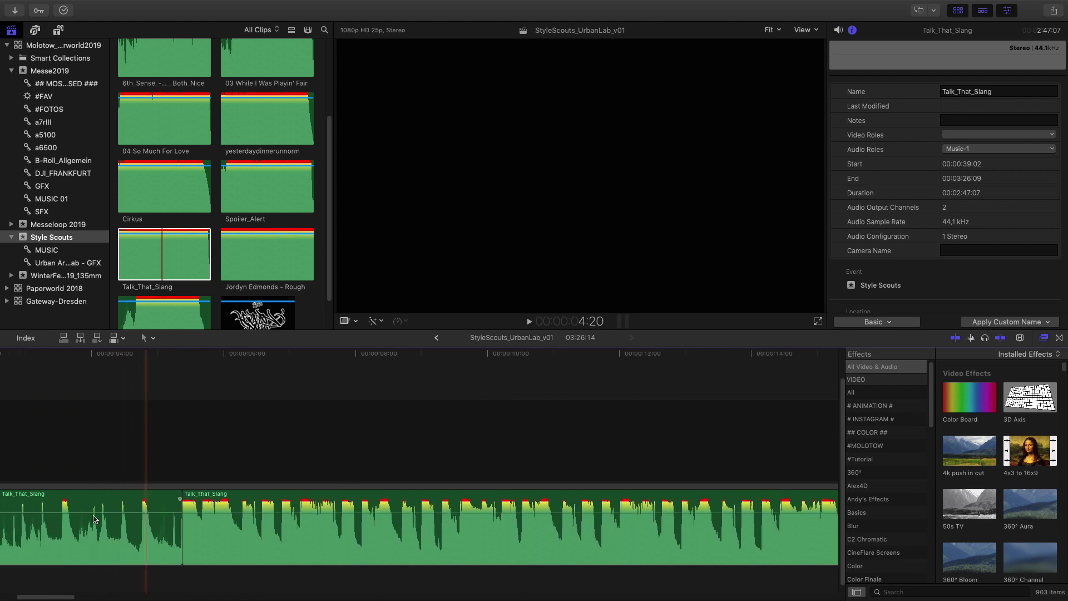
{"action": "scroll", "coordinate": [168, 526], "scroll_direction": "left", "scroll_amount": 4}
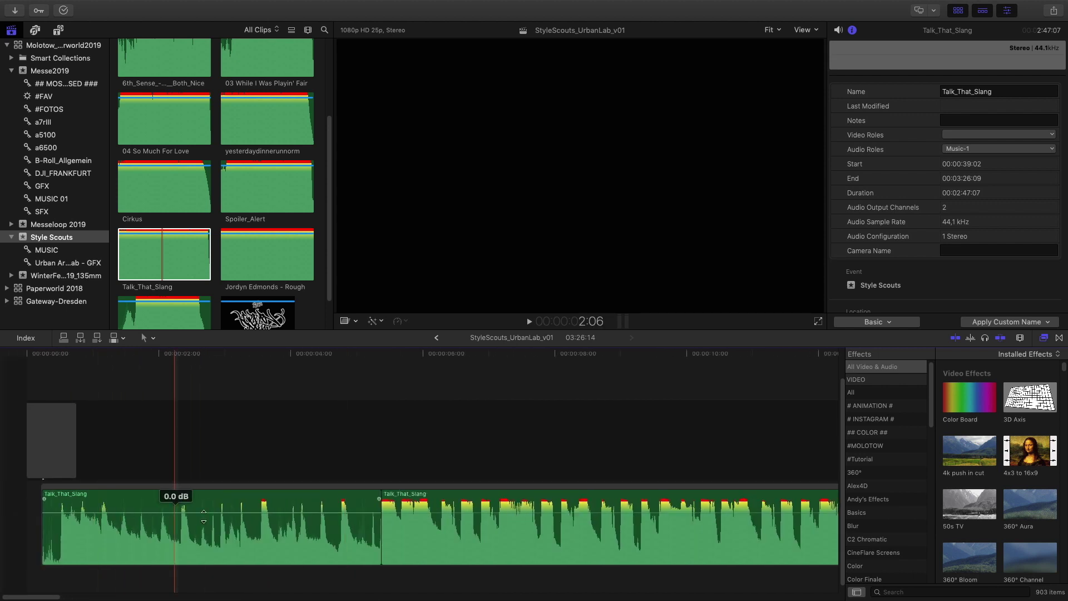
{"action": "left_click", "coordinate": [383, 541]}
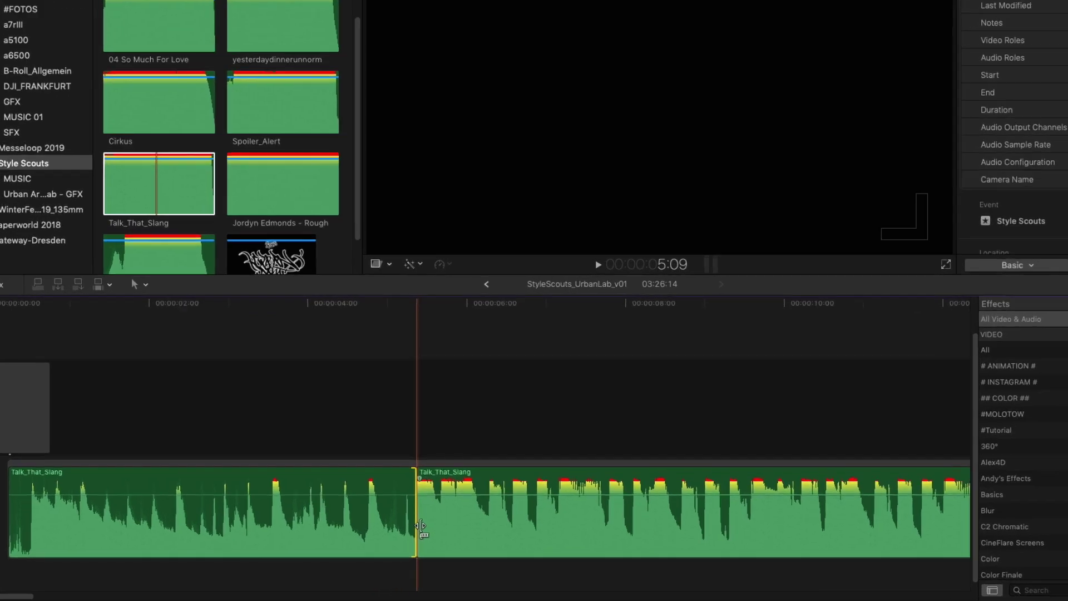
Add a cross-dissolve at the join with Cmd+T, nudge it, then delete it for a straight cut
{"action": "key", "text": "super+t"}
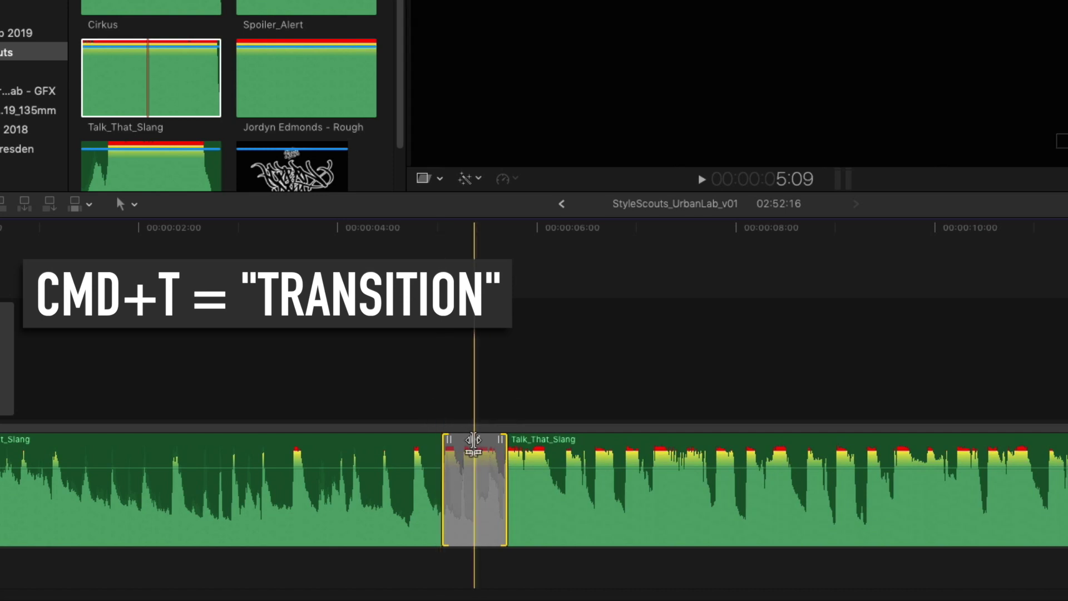
{"action": "left_click_drag", "start_coordinate": [480, 464], "coordinate": [464, 462]}
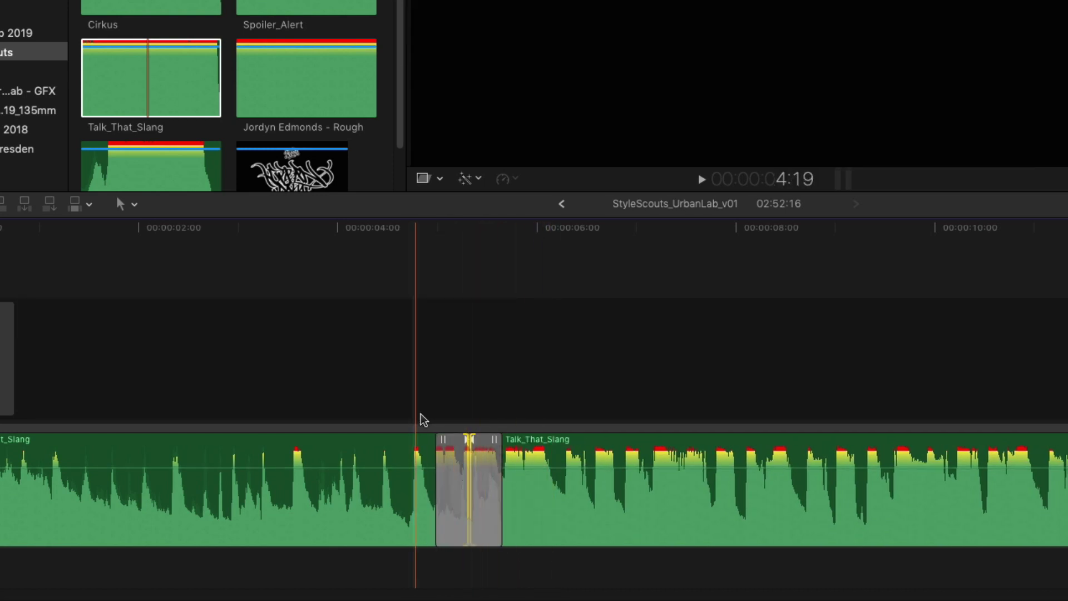
{"action": "left_click", "coordinate": [486, 472]}
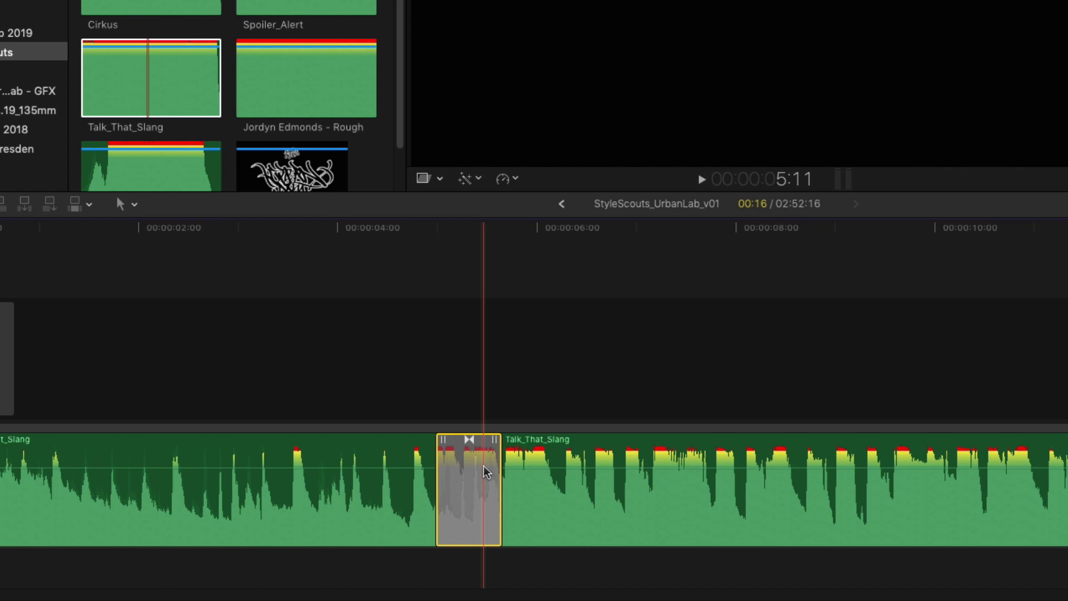
{"action": "key", "text": "Delete"}
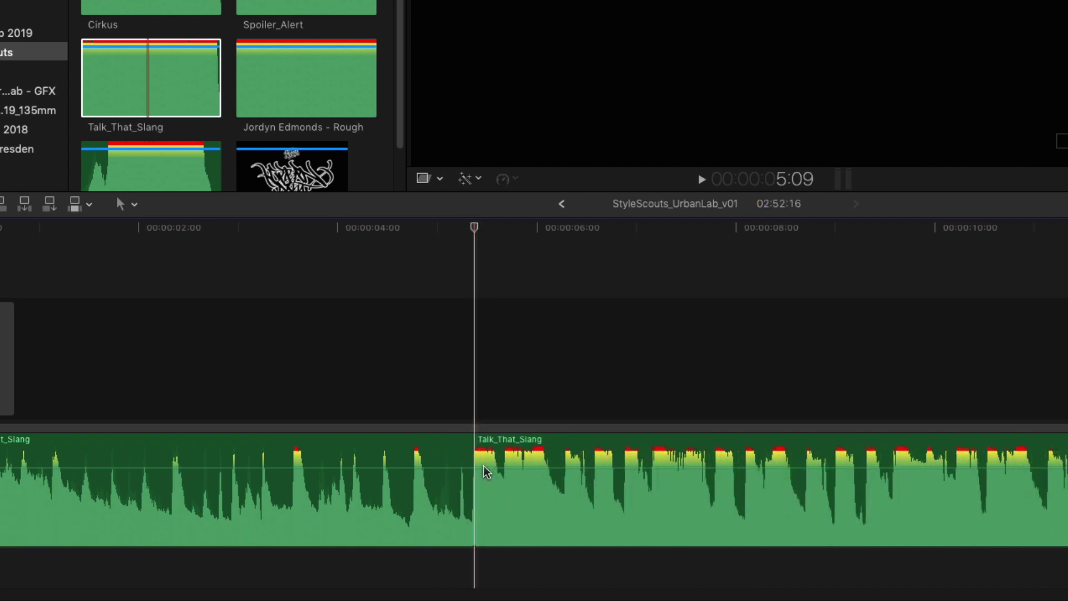
Trim the join a couple of frames earlier and reseat the second clip so the pieces overlap with short fades
{"action": "left_click", "coordinate": [519, 504]}
{"action": "left_click", "coordinate": [420, 520]}
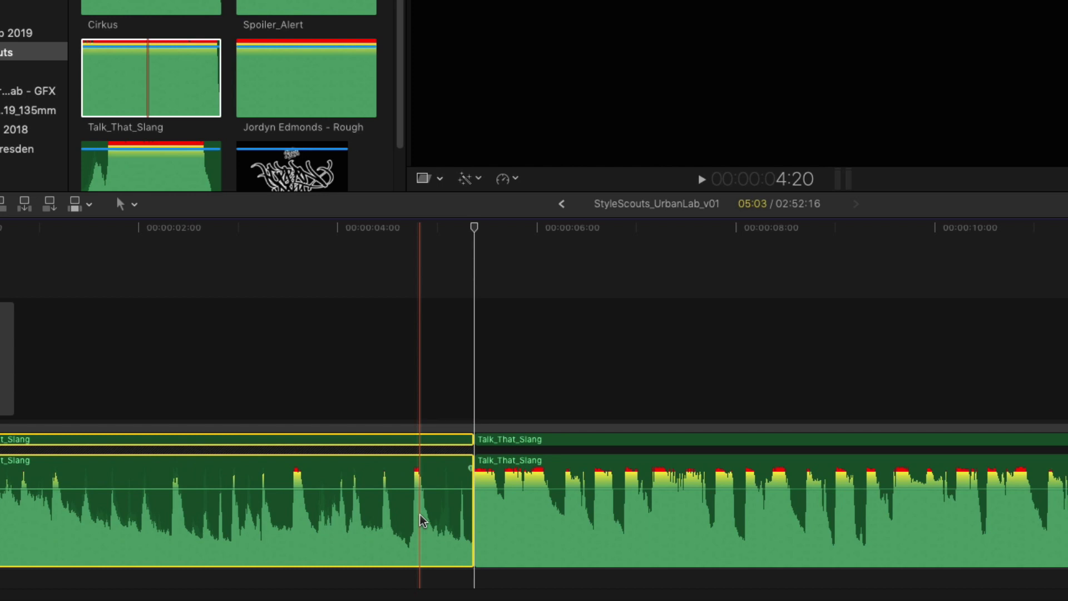
{"action": "key", "text": "super+equal"}
{"action": "key", "text": "super+equal"}
{"action": "scroll", "coordinate": [653, 451], "scroll_direction": "down", "scroll_amount": 2}
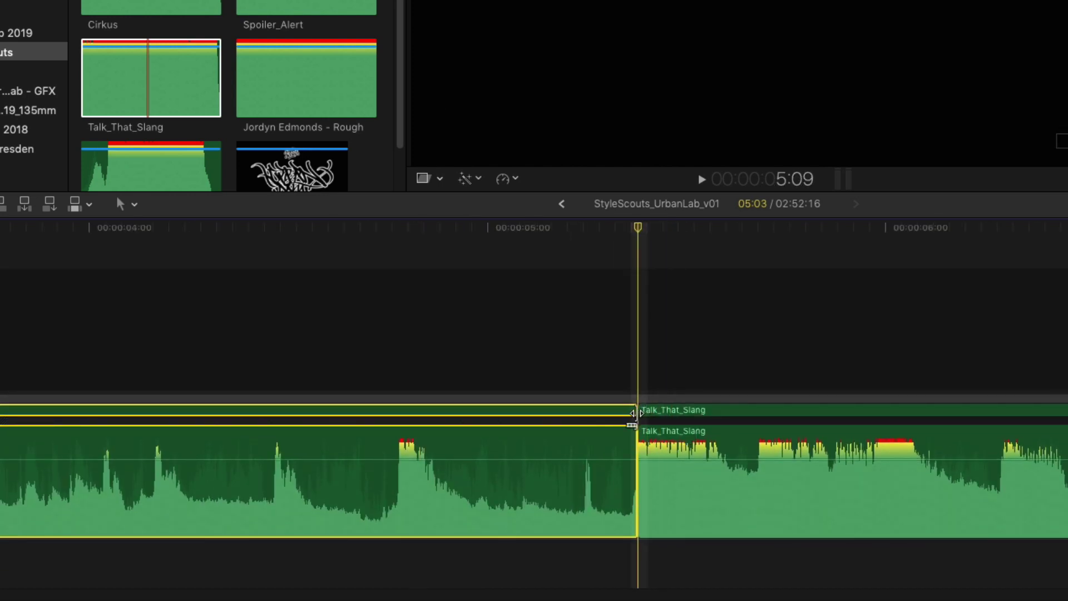
{"action": "mouse_move", "coordinate": [638, 410]}
{"action": "left_mouse_down"}
{"action": "mouse_move", "coordinate": [580, 410]}
{"action": "mouse_move", "coordinate": [659, 410]}
{"action": "mouse_move", "coordinate": [656, 378]}
{"action": "mouse_move", "coordinate": [638, 415]}
{"action": "left_mouse_up"}
{"action": "left_click", "coordinate": [642, 409]}
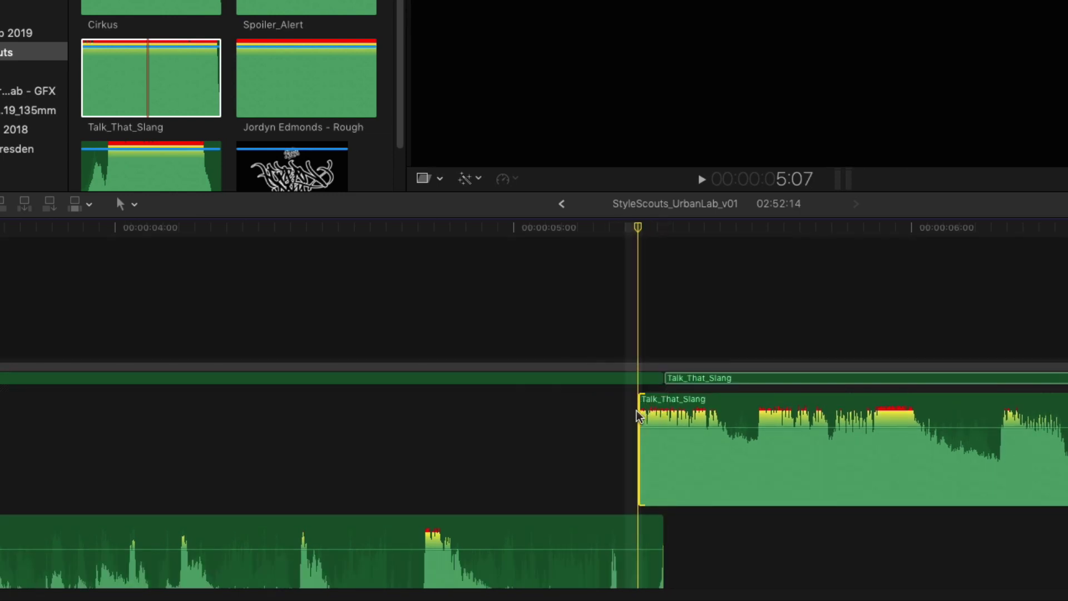
{"action": "scroll", "coordinate": [657, 407], "scroll_direction": "down", "scroll_amount": 3}
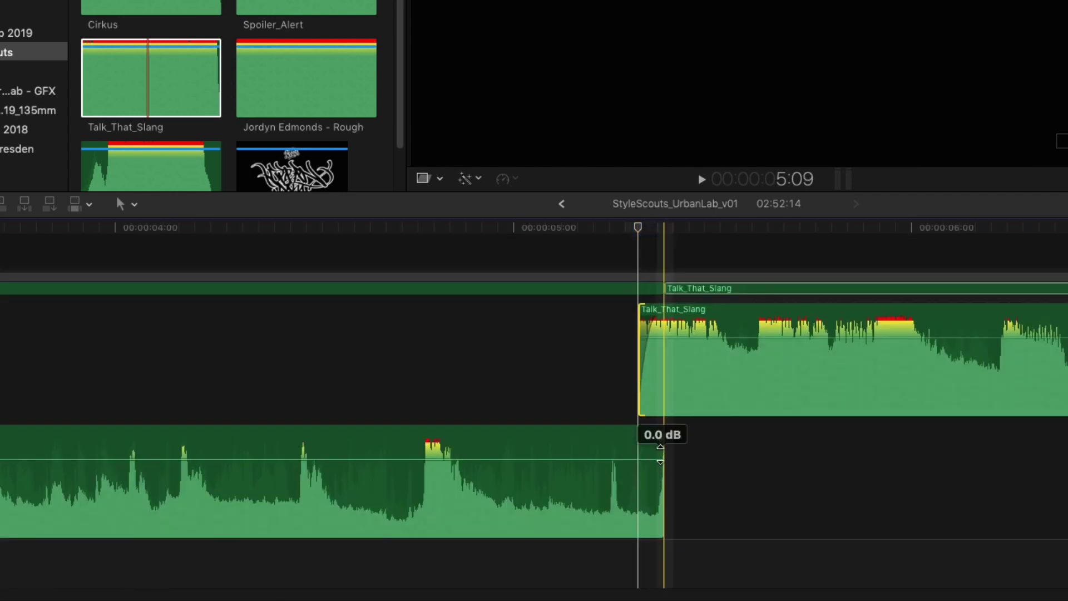
{"action": "left_click", "coordinate": [640, 492]}
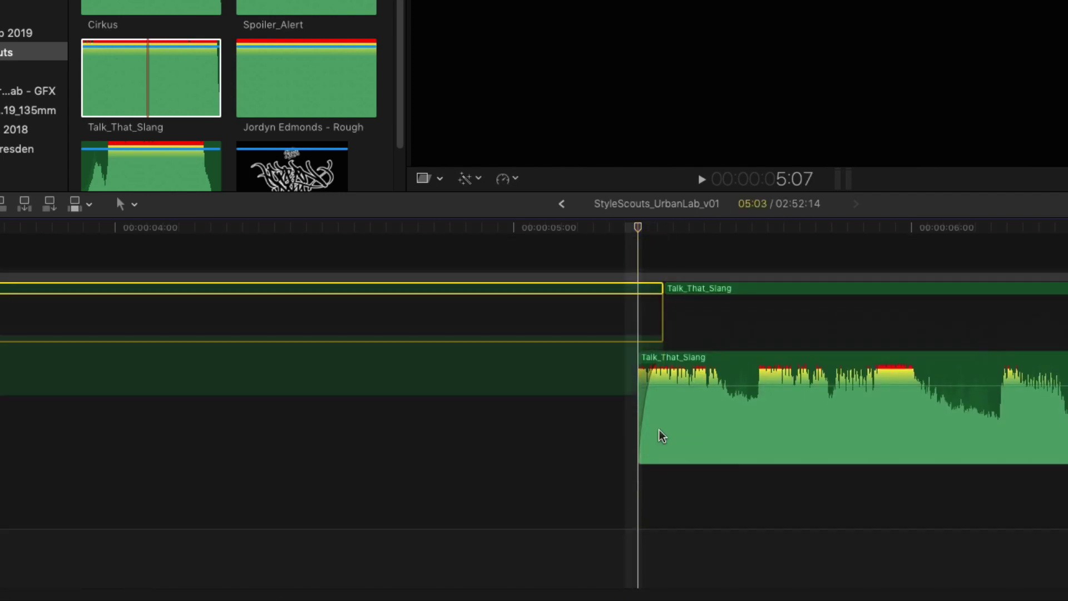
{"action": "left_click_drag", "start_coordinate": [634, 481], "coordinate": [633, 476]}
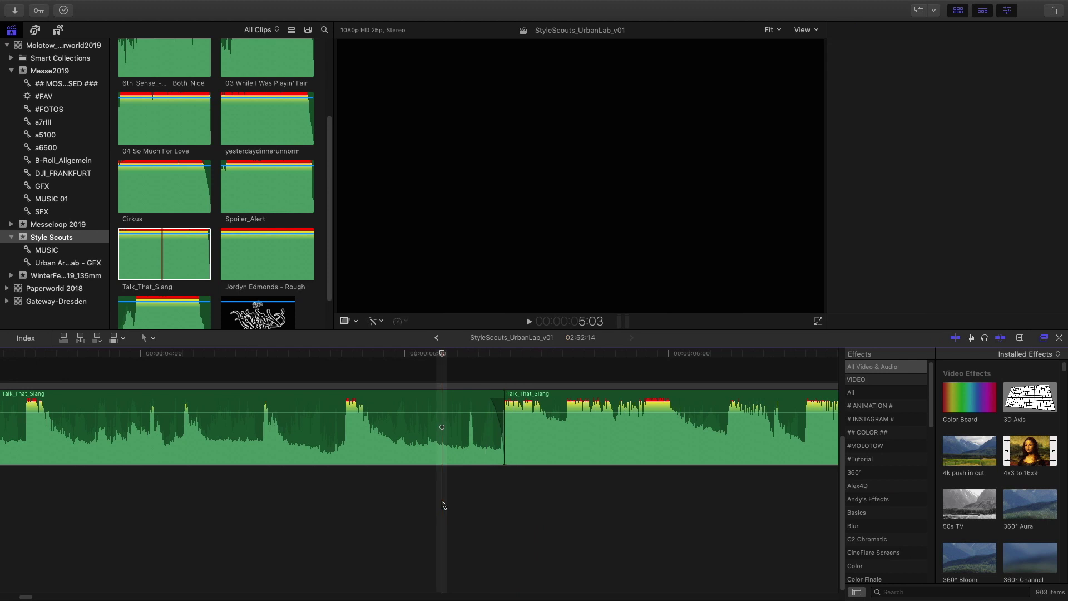
Play back the opening, then extend the gap clip to about five seconds, ending at the music join
{"action": "key", "text": "super+minus"}
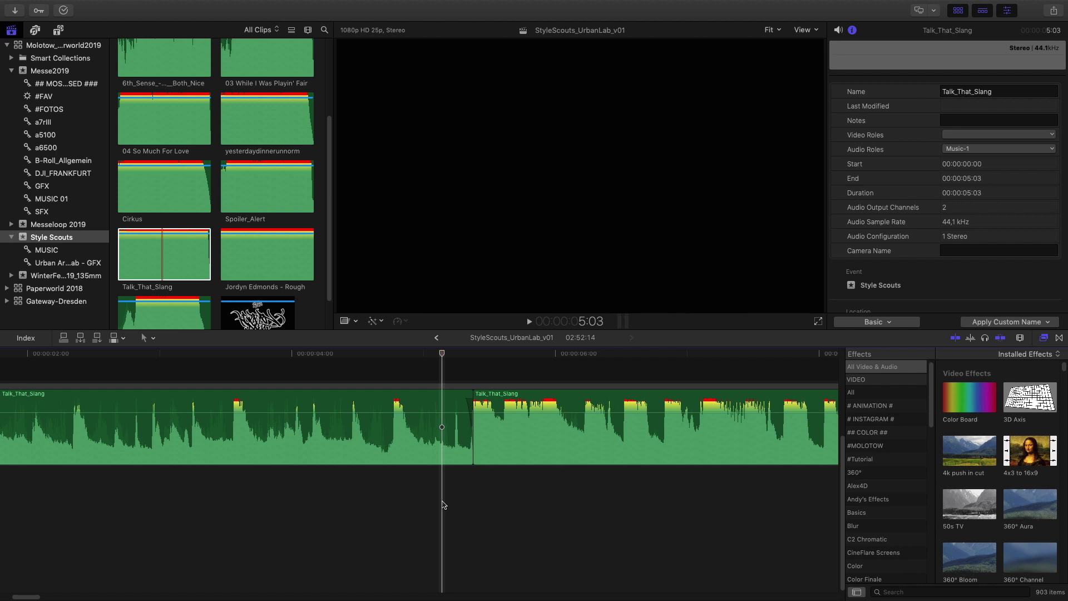
{"action": "key", "text": "Right"}
{"action": "key", "text": "Right"}
{"action": "key", "text": "Right"}
{"action": "key", "text": "Left"}
{"action": "key", "text": "Left"}
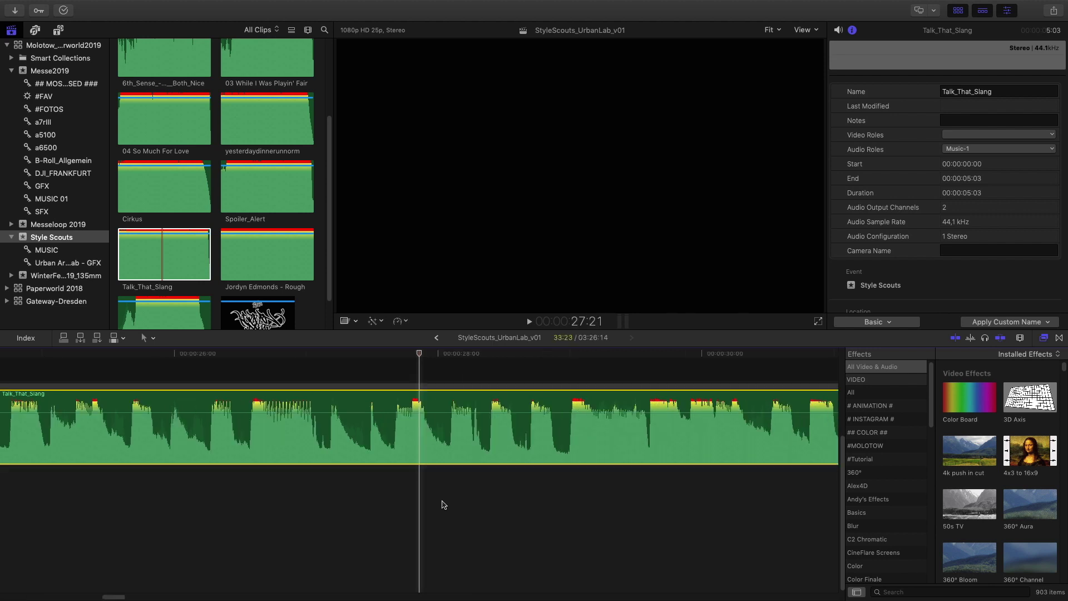
{"action": "left_click", "coordinate": [443, 504]}
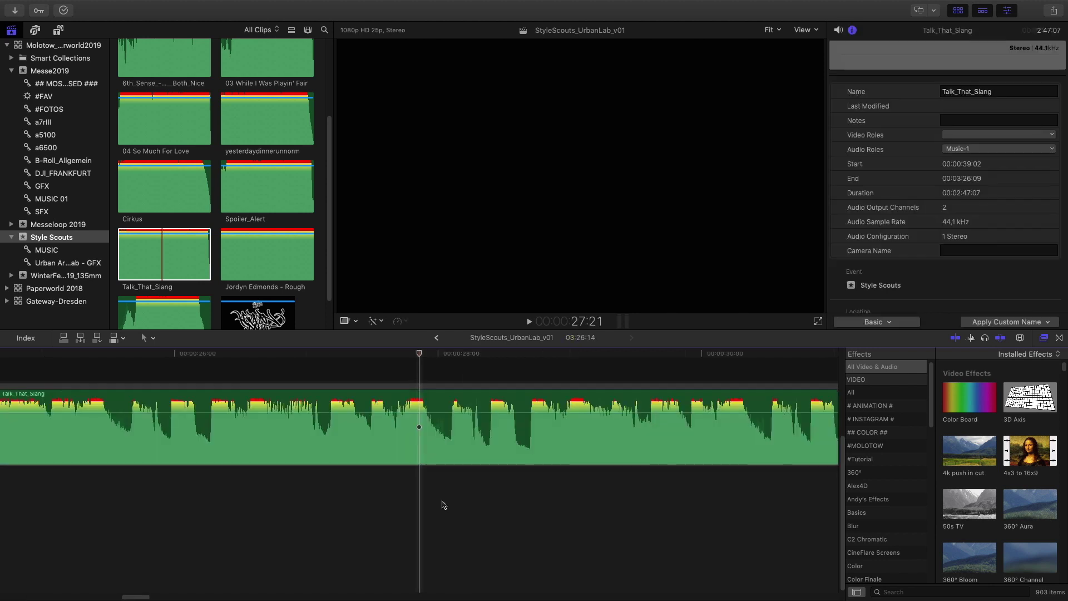
{"action": "key", "text": "Home"}
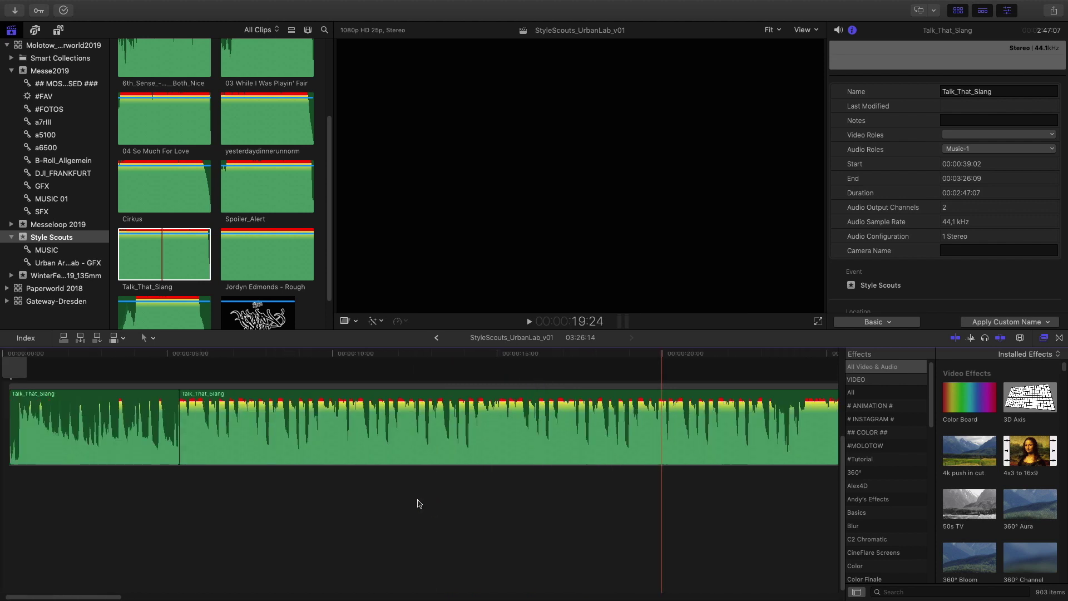
{"action": "key", "text": "space"}
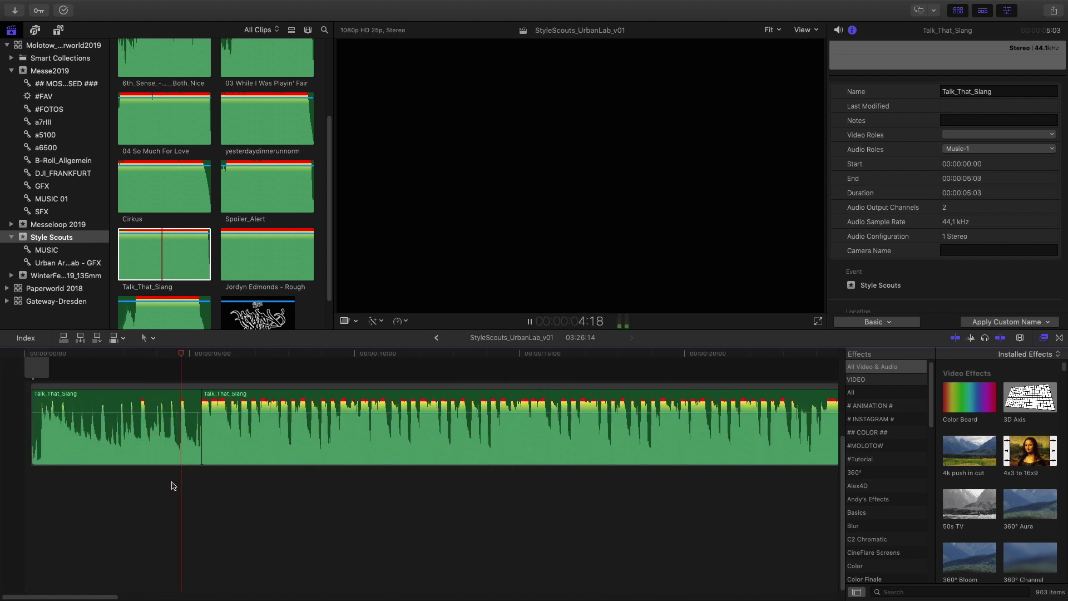
{"action": "key", "text": "space"}
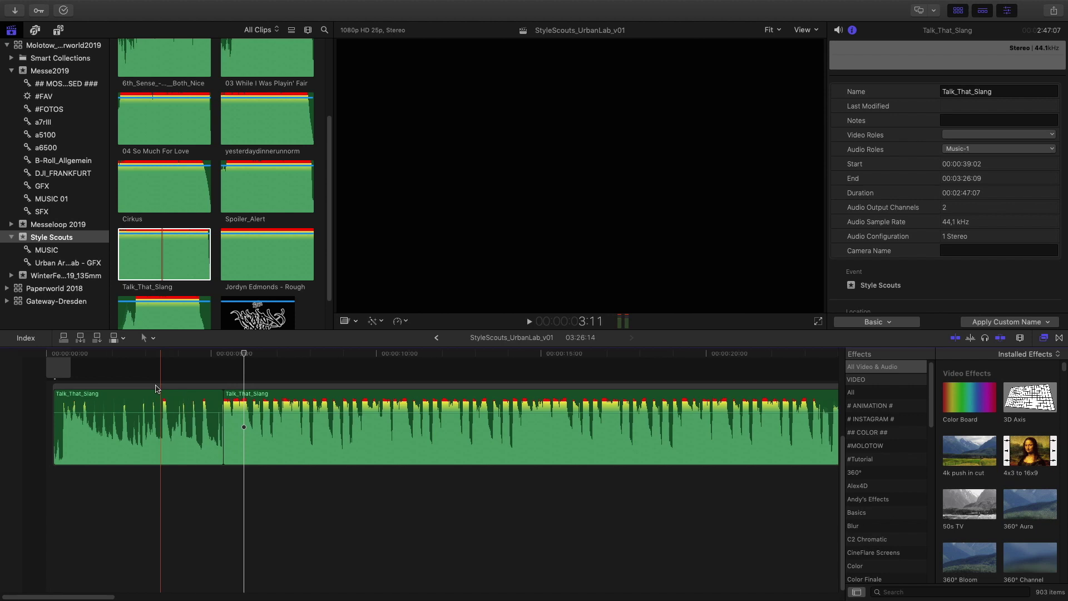
{"action": "scroll", "coordinate": [185, 411], "scroll_direction": "up", "scroll_amount": 3}
{"action": "scroll", "coordinate": [185, 411], "scroll_direction": "up", "scroll_amount": 3}
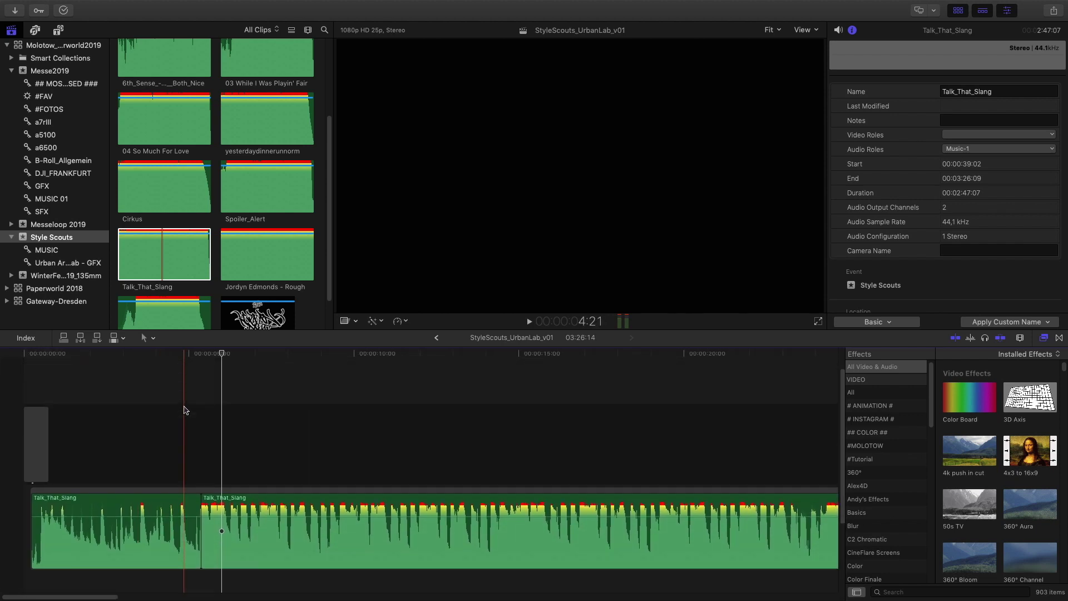
{"action": "left_click_drag", "start_coordinate": [45, 454], "coordinate": [198, 453]}
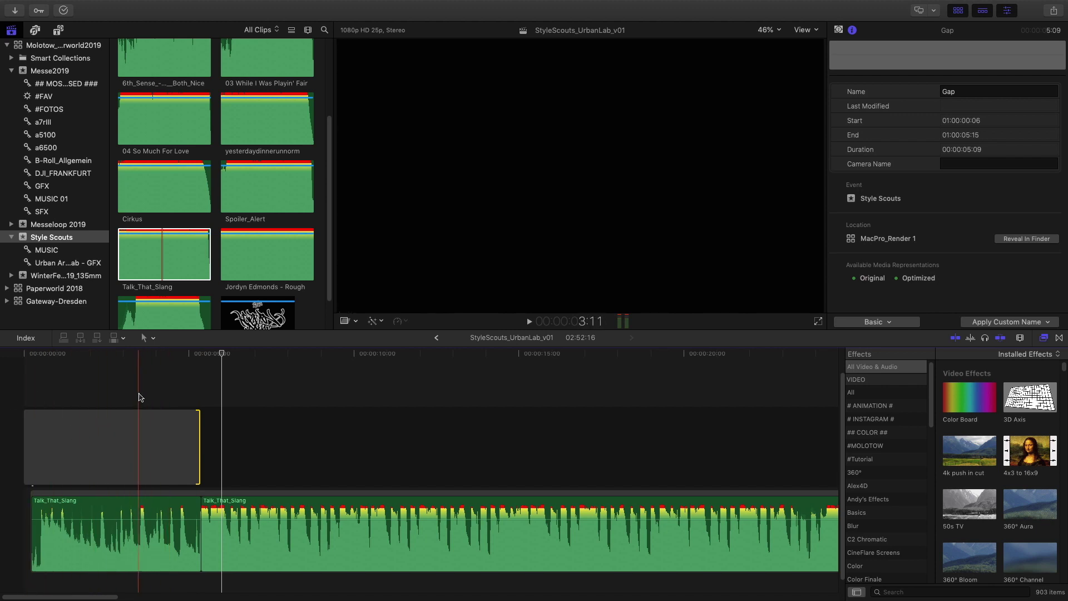
{"action": "scroll", "coordinate": [167, 401], "scroll_direction": "up", "scroll_amount": 1}
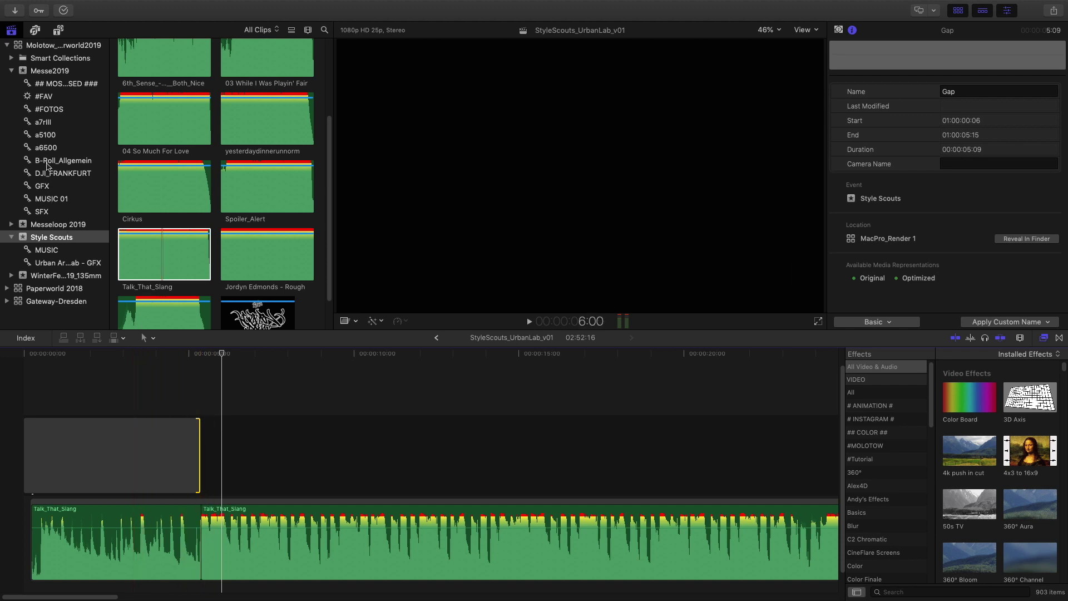
Select DJI_0090 in the DJI_FRANKFURT collection and mark a short in/out range within it
{"action": "left_click", "coordinate": [59, 160]}
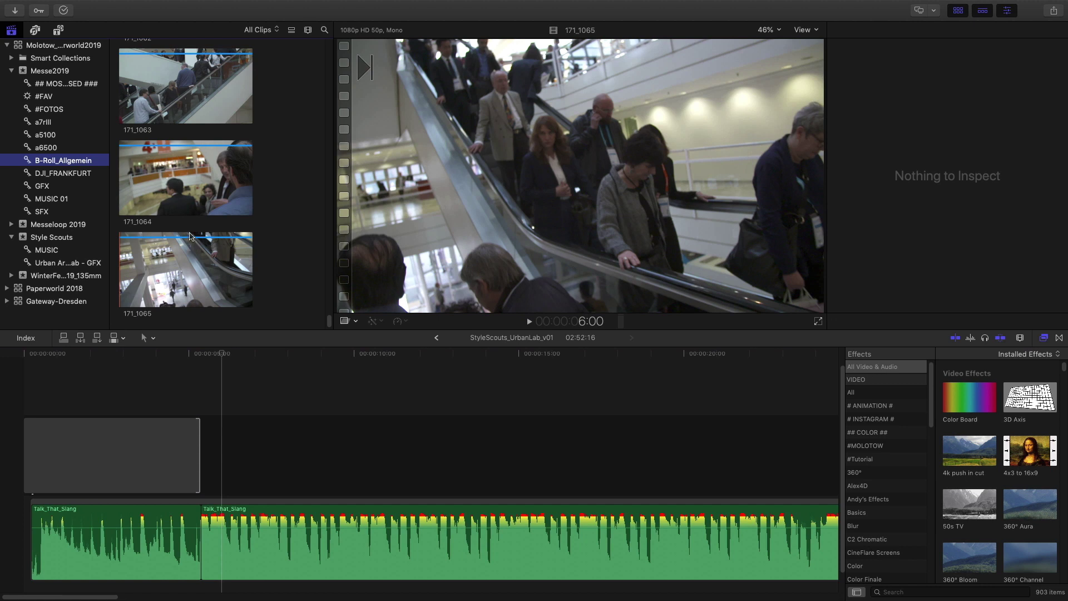
{"action": "key", "text": "Down"}
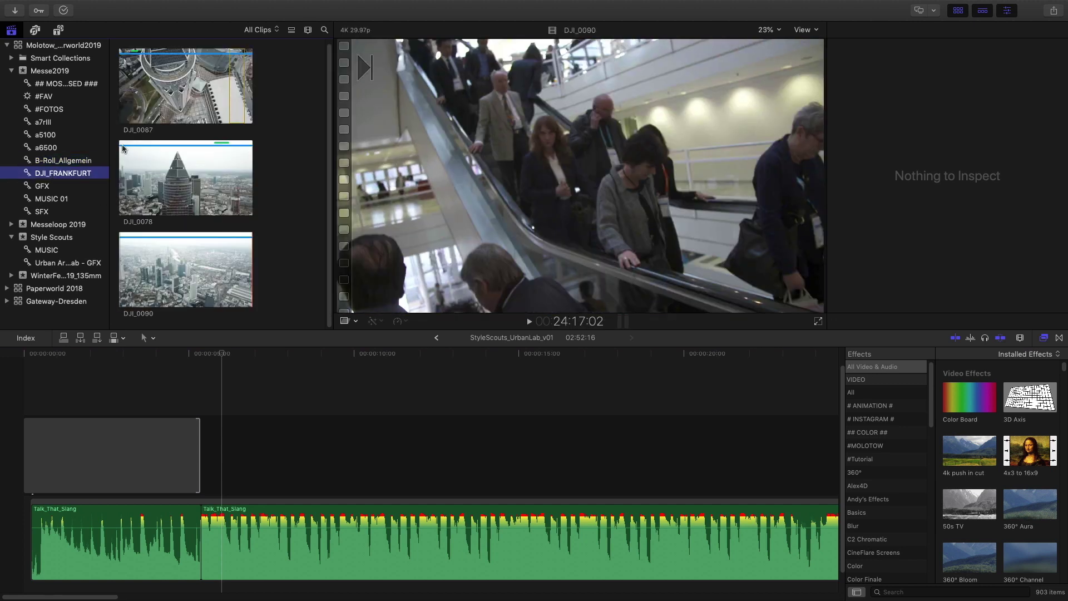
{"action": "left_click", "coordinate": [147, 268]}
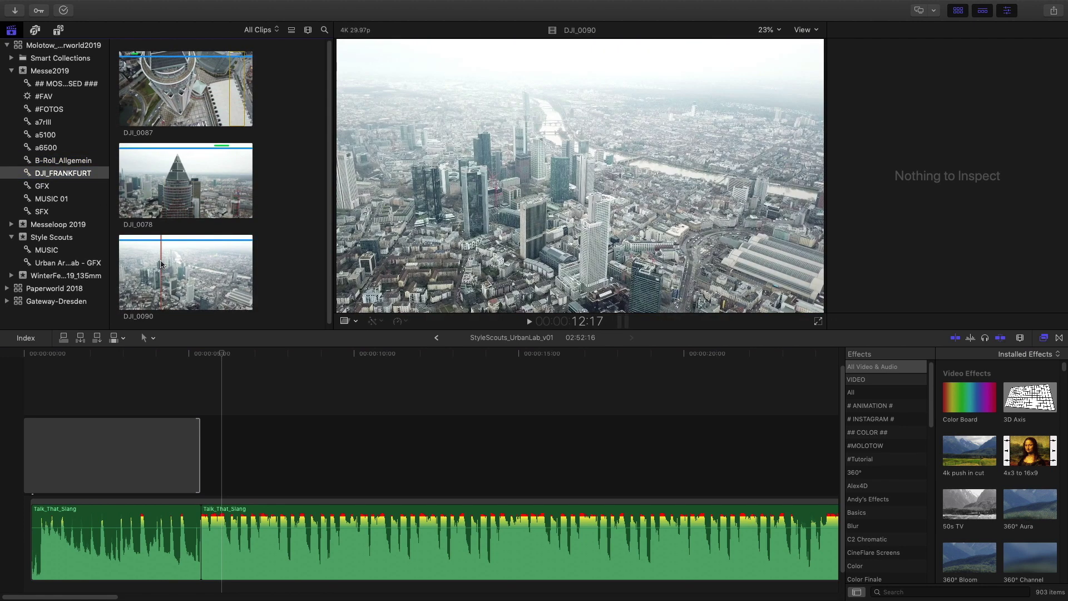
{"action": "key", "text": "i"}
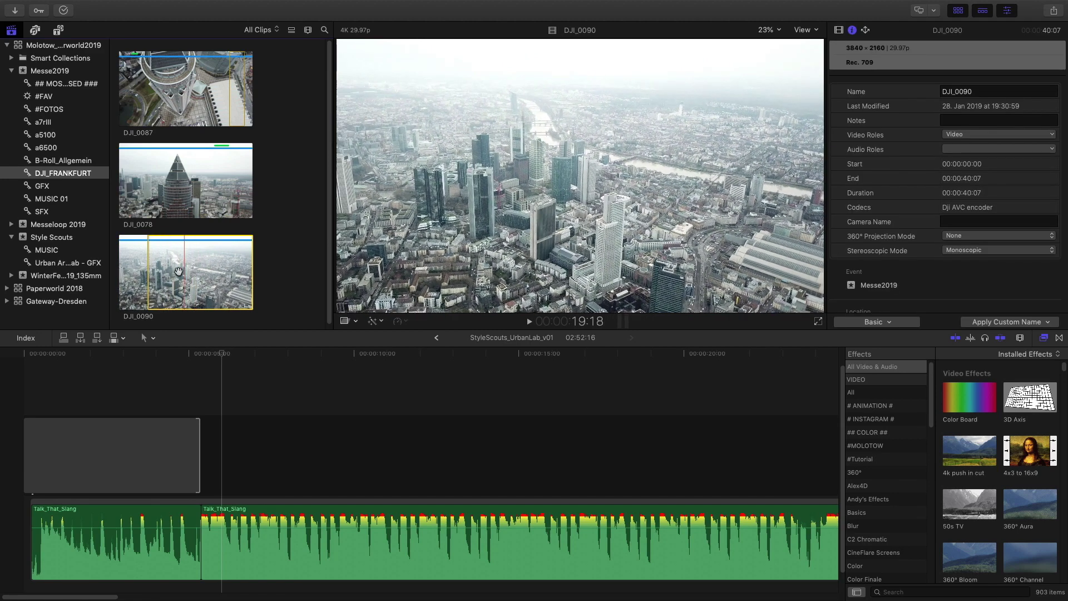
{"action": "key", "text": "o"}
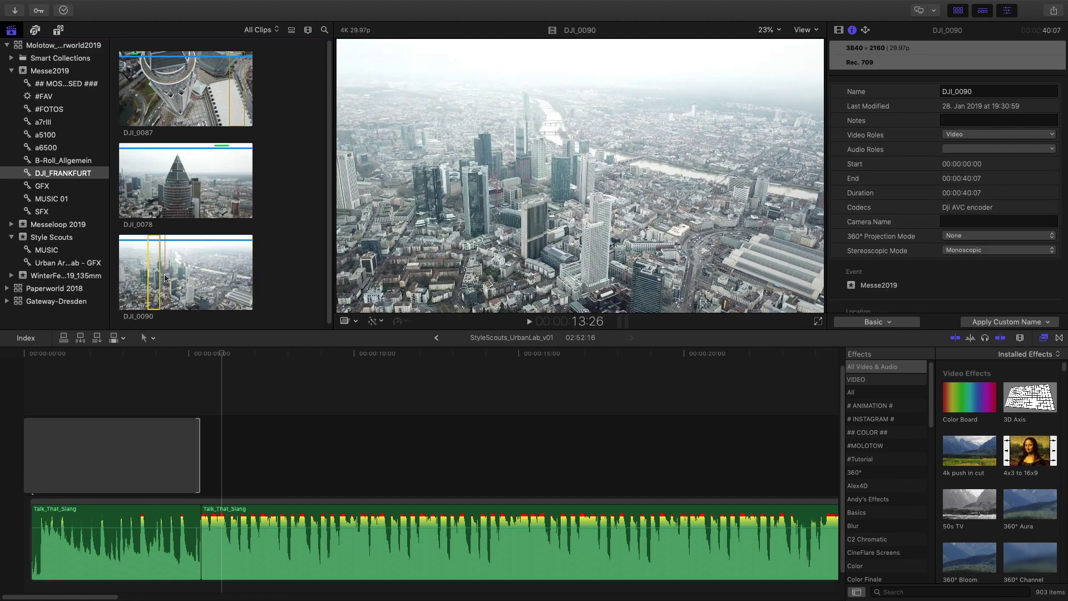
{"action": "key", "text": "i"}
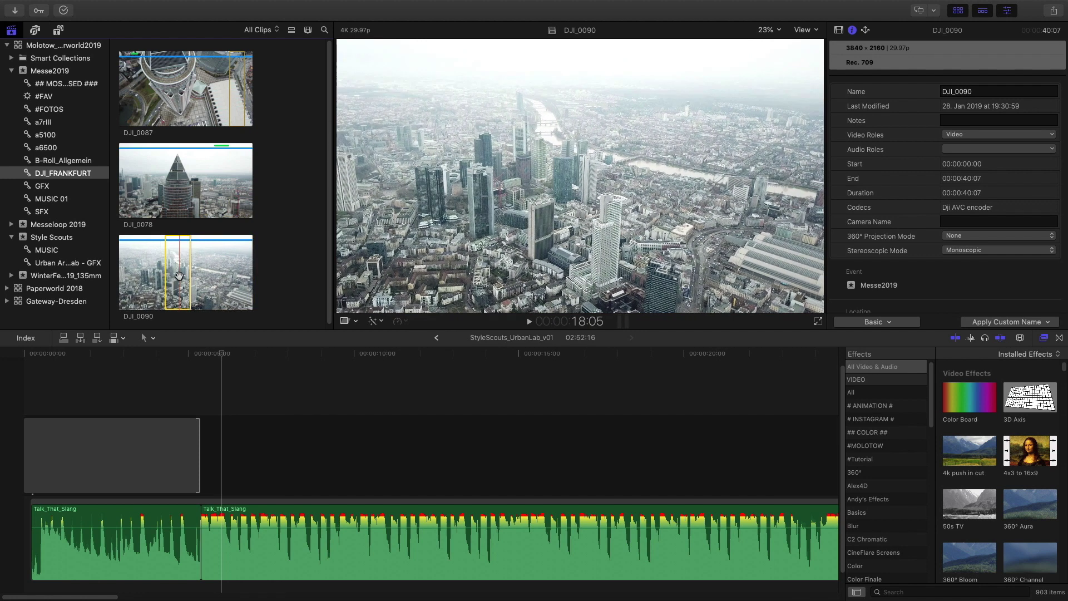
Connect the DJI_0090 range at the timeline start and trim it to under two seconds
{"action": "left_click_drag", "start_coordinate": [190, 275], "coordinate": [47, 378]}
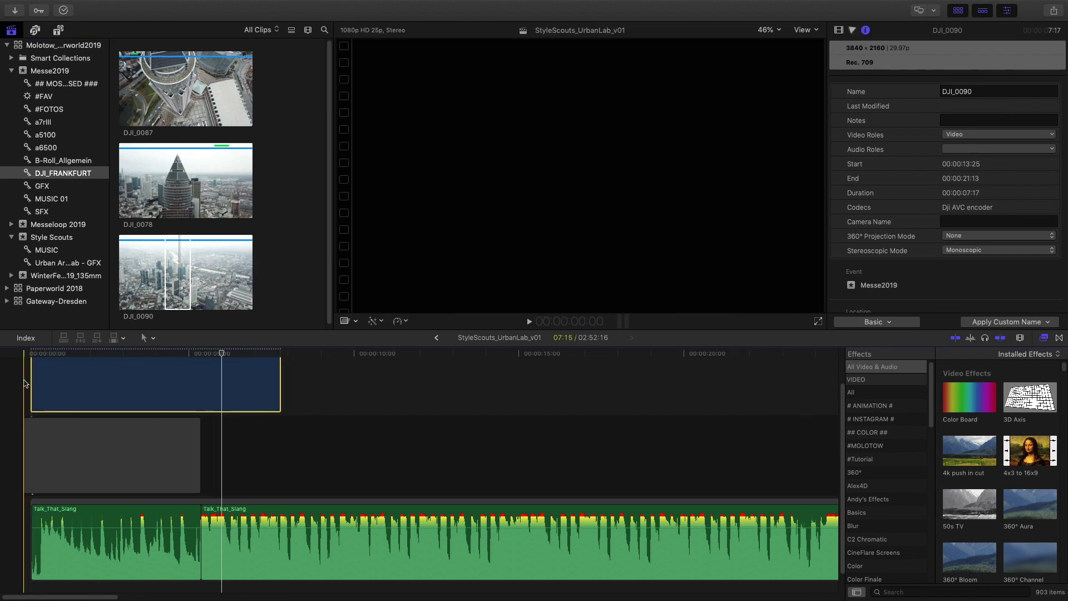
{"action": "left_click", "coordinate": [21, 384]}
{"action": "key", "text": "space"}
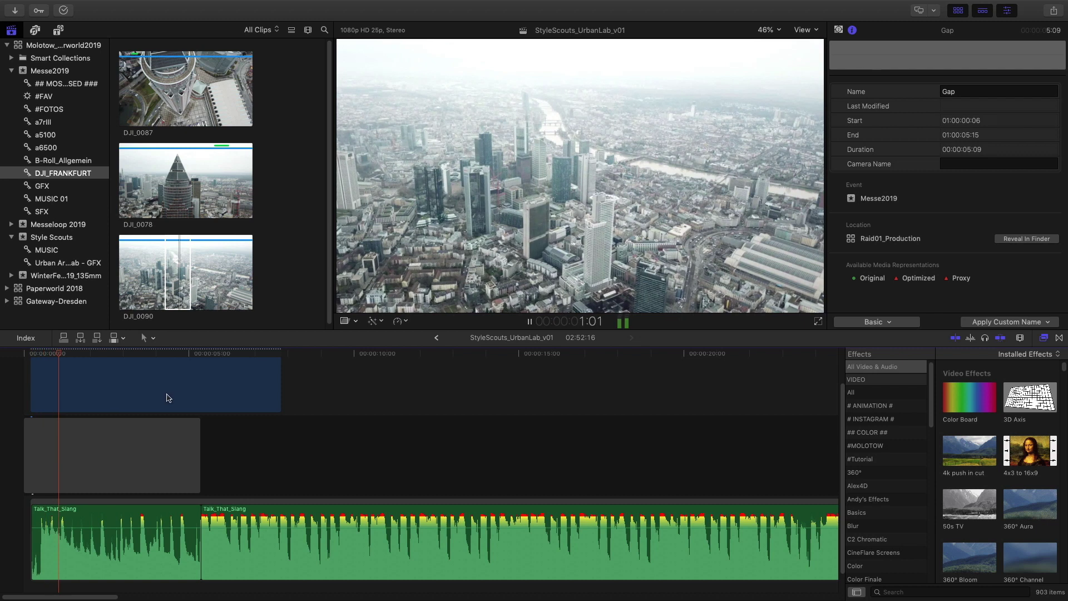
{"action": "key", "text": "space"}
{"action": "left_click_drag", "start_coordinate": [284, 387], "coordinate": [82, 387]}
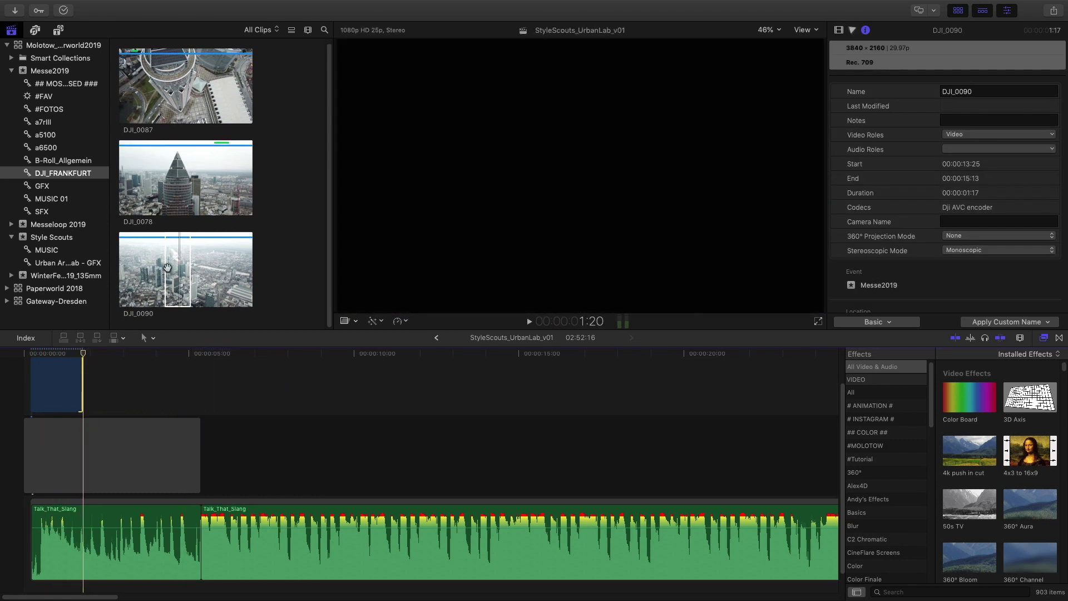
Preview the DJI_0078 tower shot and connect it right after DJI_0090 with Q
{"action": "left_click", "coordinate": [177, 190]}
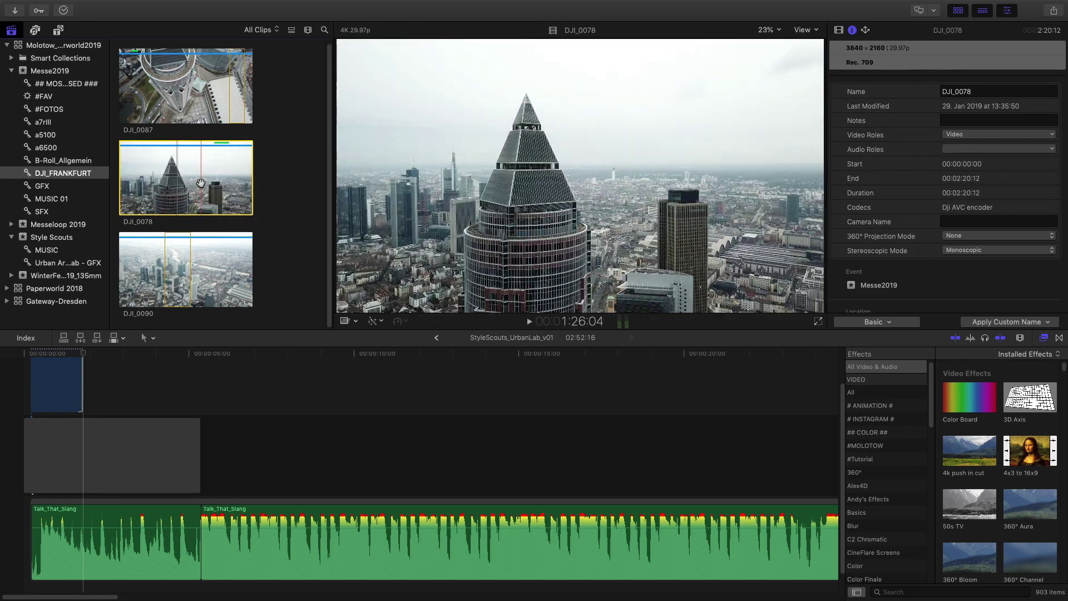
{"action": "key", "text": "space"}
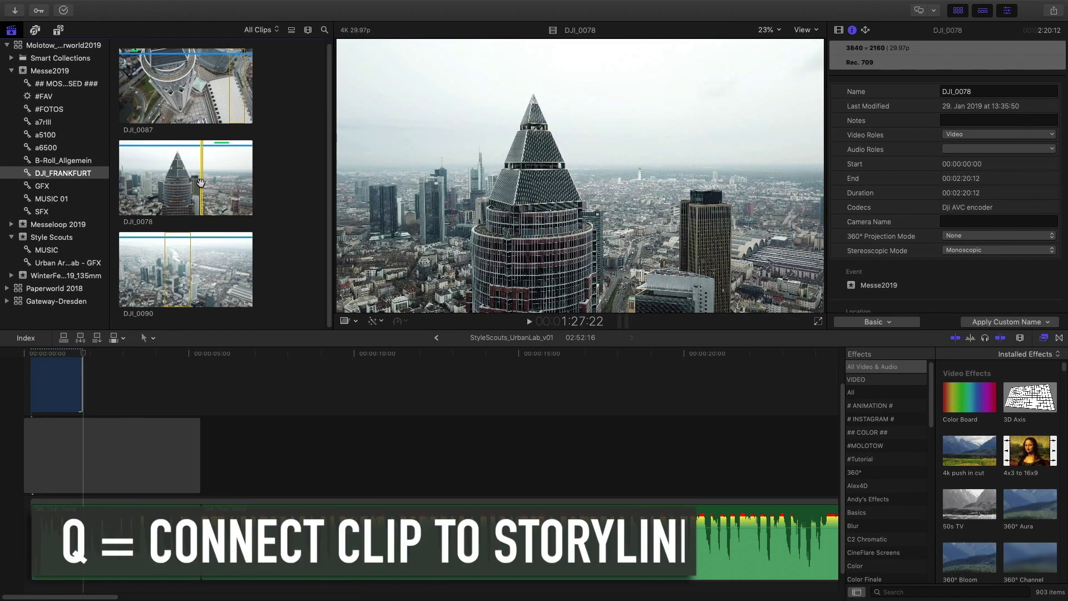
{"action": "key", "text": "q"}
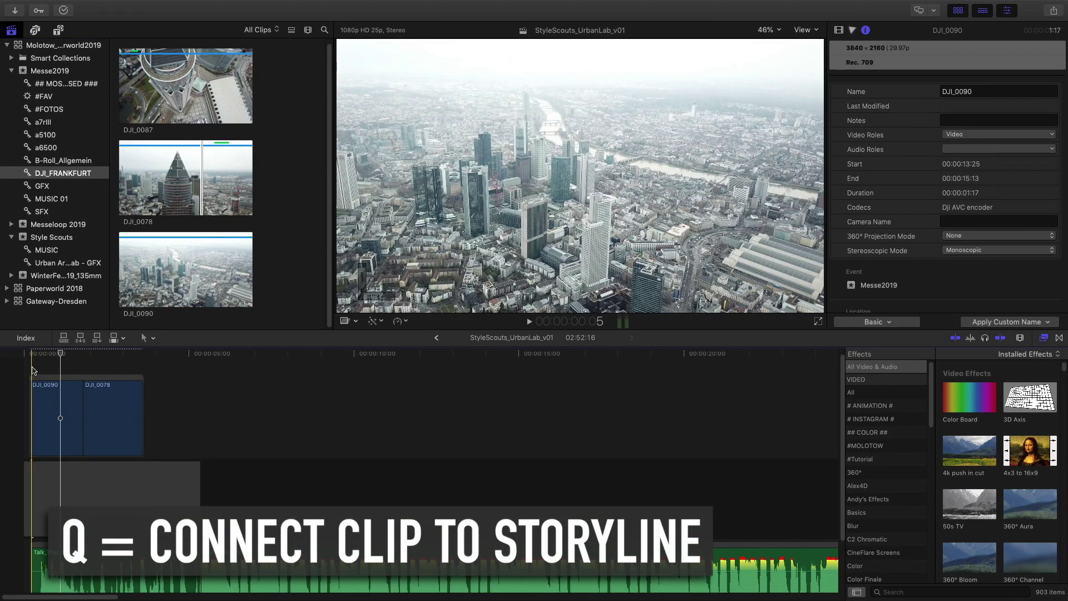
Shift the drone clips slightly later and trim DJI_0090 to end at about 1:05 with Option+]
{"action": "key", "text": "super+equal"}
{"action": "key", "text": "super+equal"}
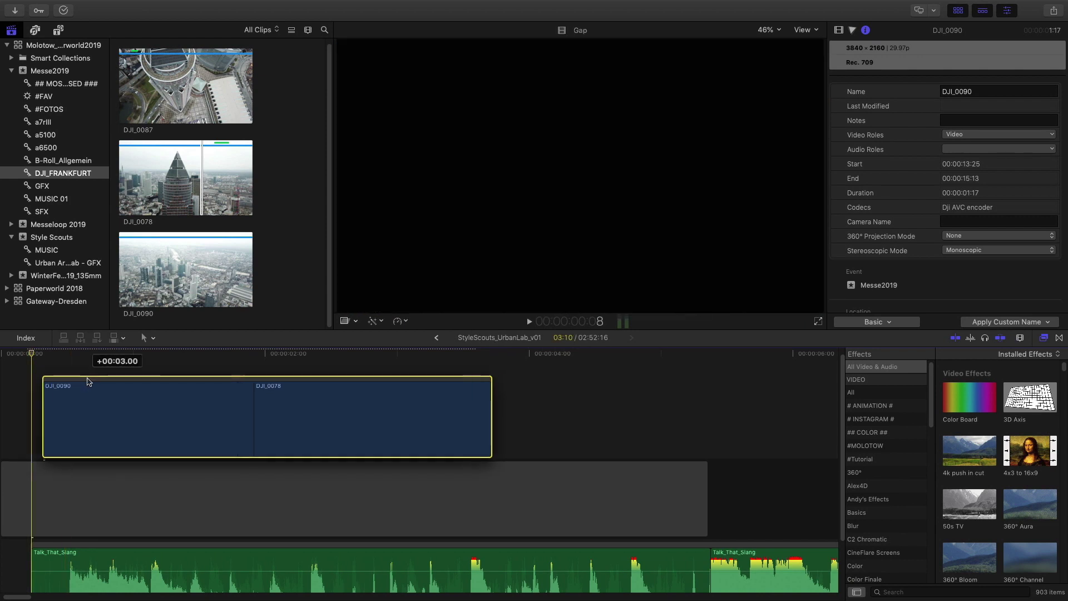
{"action": "left_click_drag", "start_coordinate": [66, 378], "coordinate": [103, 380]}
{"action": "key", "text": "space"}
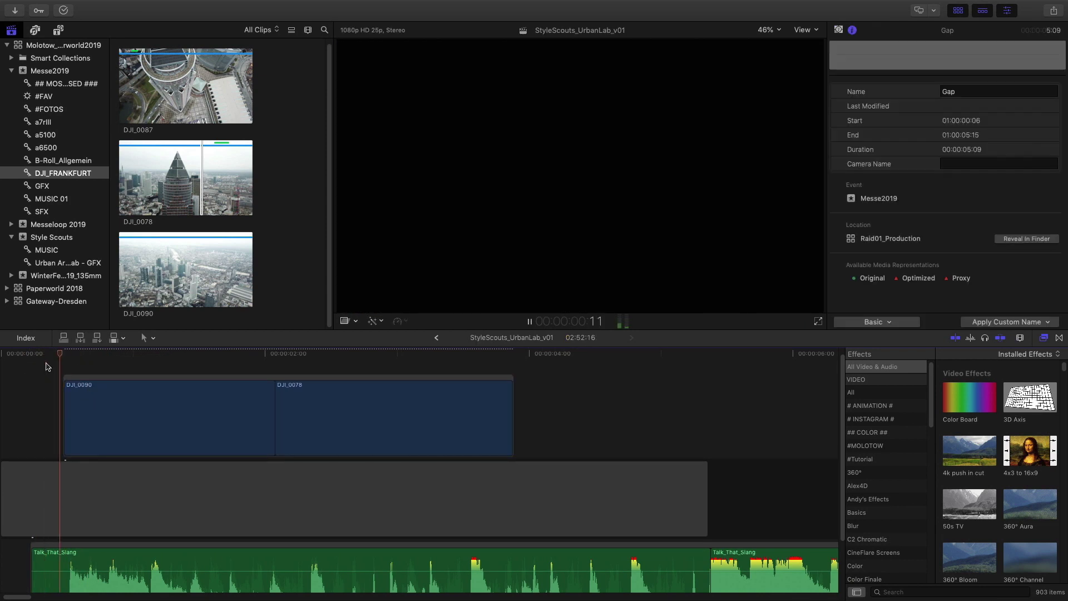
{"action": "key", "text": "space"}
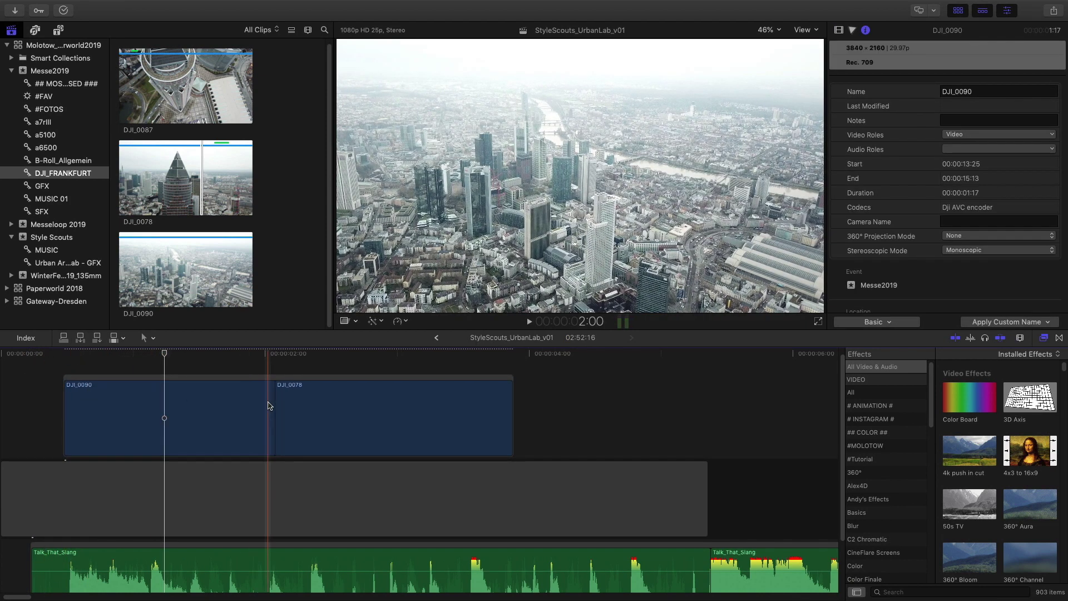
{"action": "left_click", "coordinate": [161, 354]}
{"action": "left_click_drag", "start_coordinate": [160, 354], "coordinate": [150, 355]}
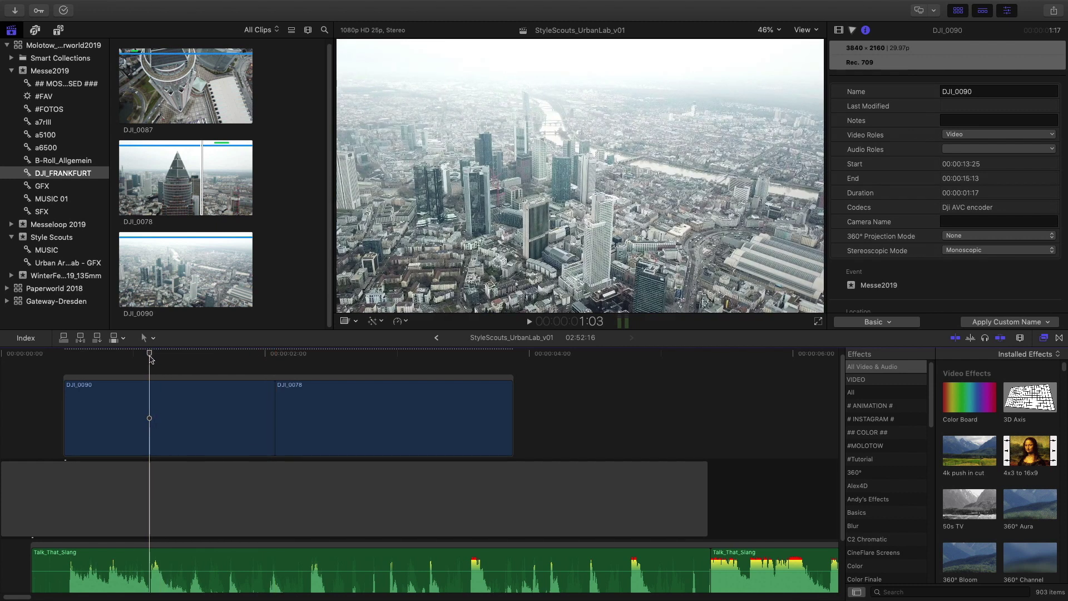
{"action": "left_click", "coordinate": [151, 424]}
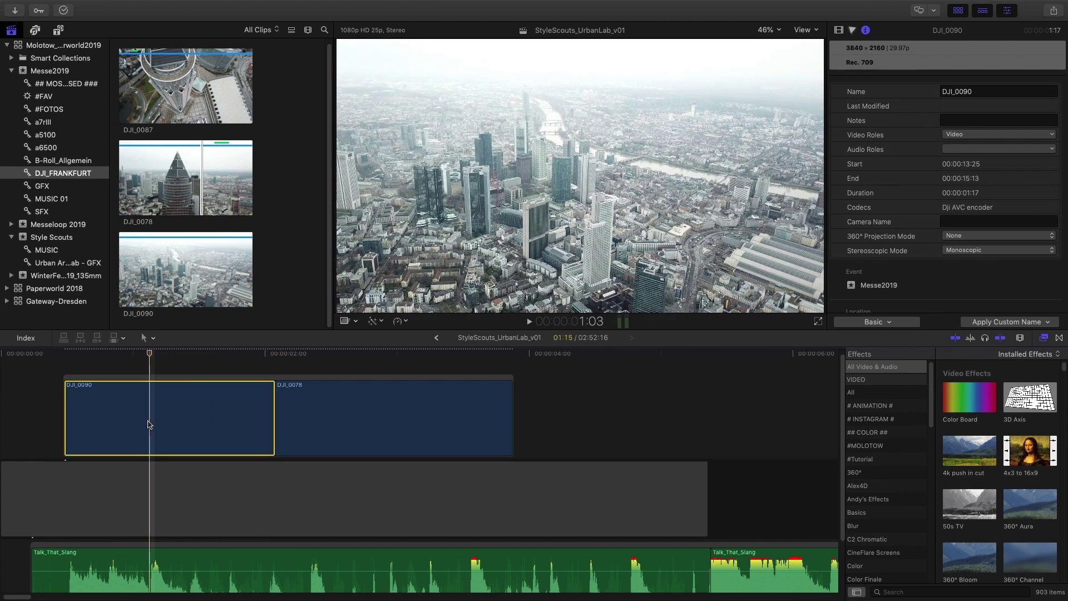
{"action": "key", "text": "alt+bracketright"}
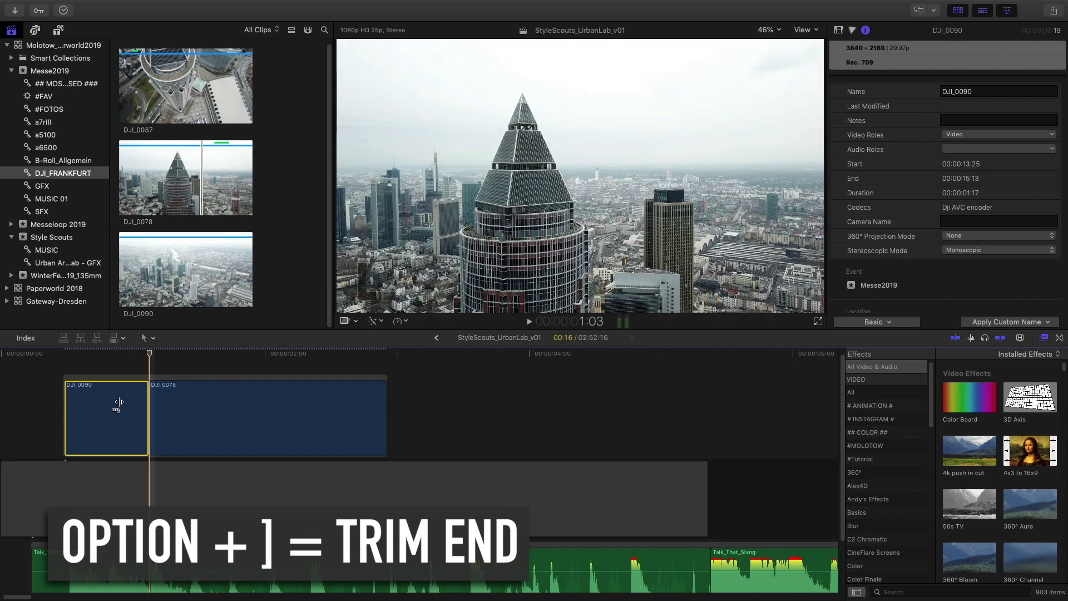
Play back the drone clips and trim DJI_0078's end back to the playhead
{"action": "key", "text": "space"}
{"action": "key", "text": "super+4"}
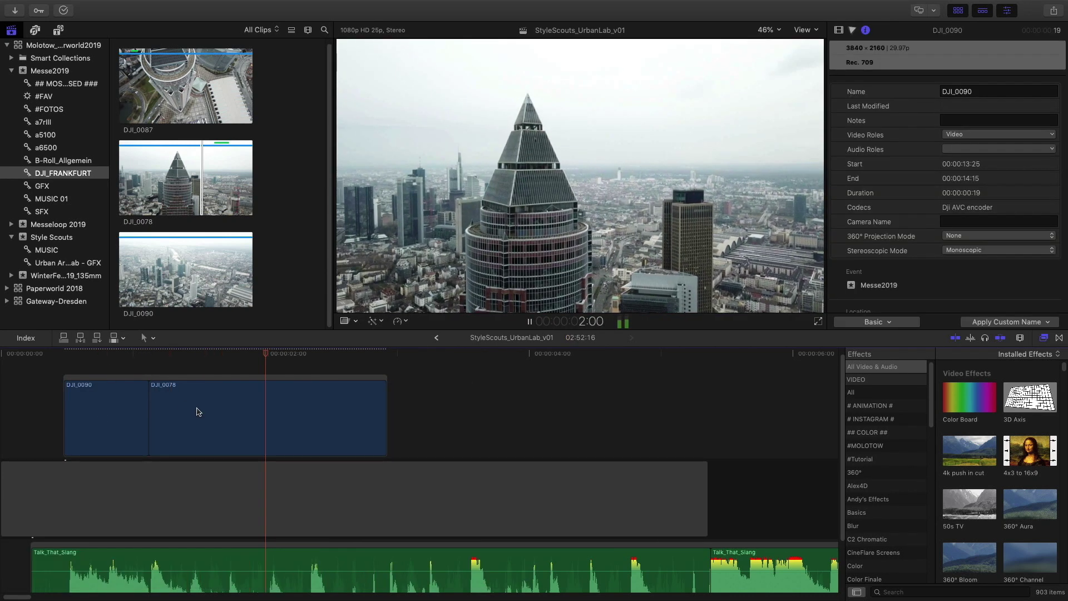
{"action": "left_click_drag", "start_coordinate": [387, 422], "coordinate": [312, 421]}
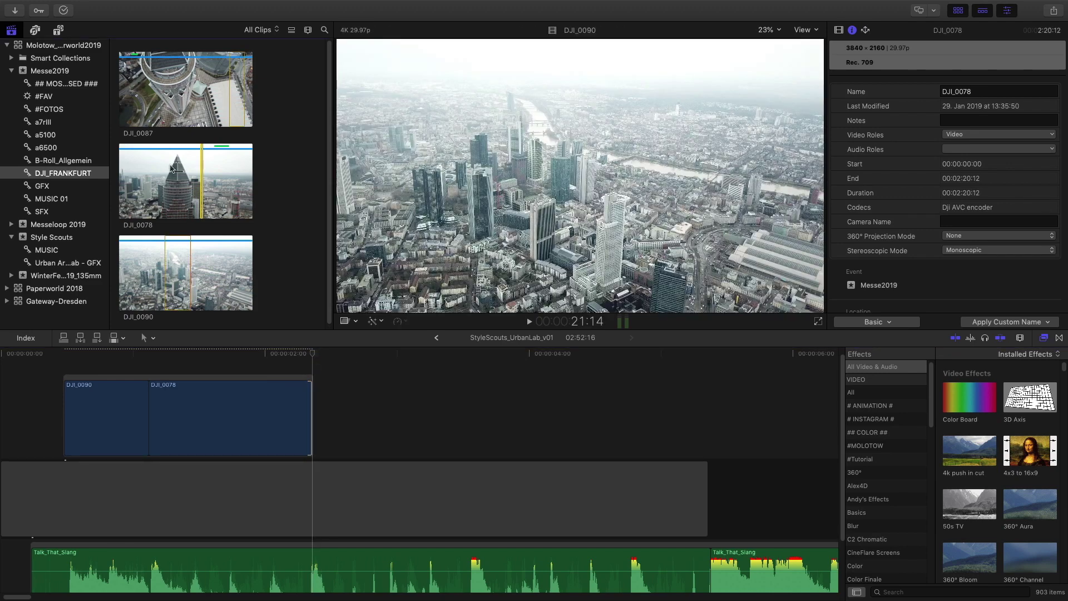
Connect the escalator clip from B-Roll_Allgemein after DJI_0078 in the timeline
{"action": "left_click", "coordinate": [63, 161]}
{"action": "key", "text": "super+minus"}
{"action": "left_click_drag", "start_coordinate": [186, 251], "coordinate": [219, 410]}
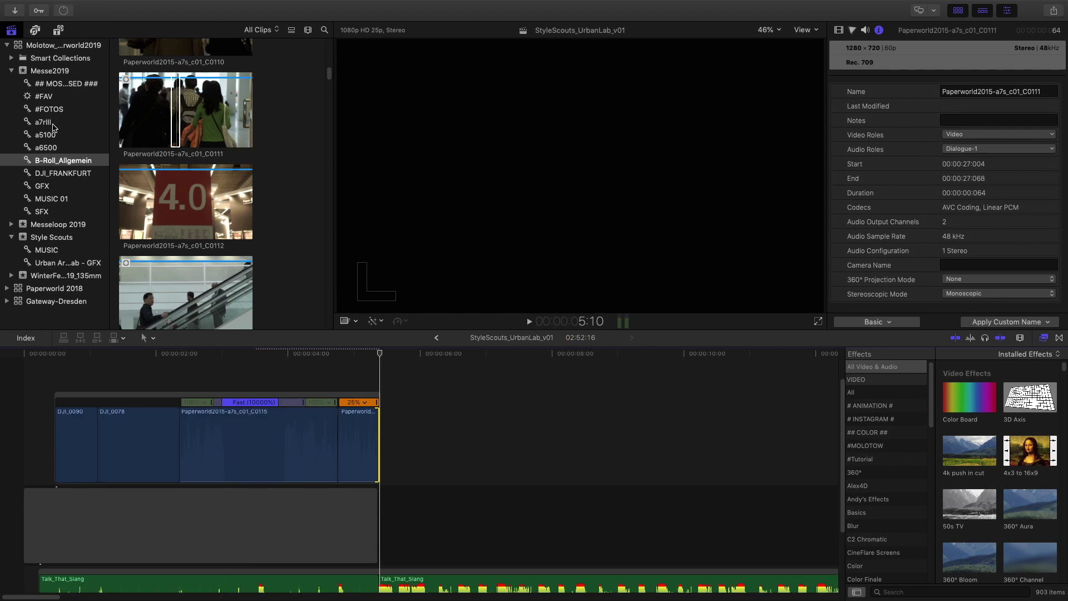
Append the a6500 drawing clips C0006 and C0010 to the storyline's end after previewing
{"action": "left_click", "coordinate": [47, 147]}
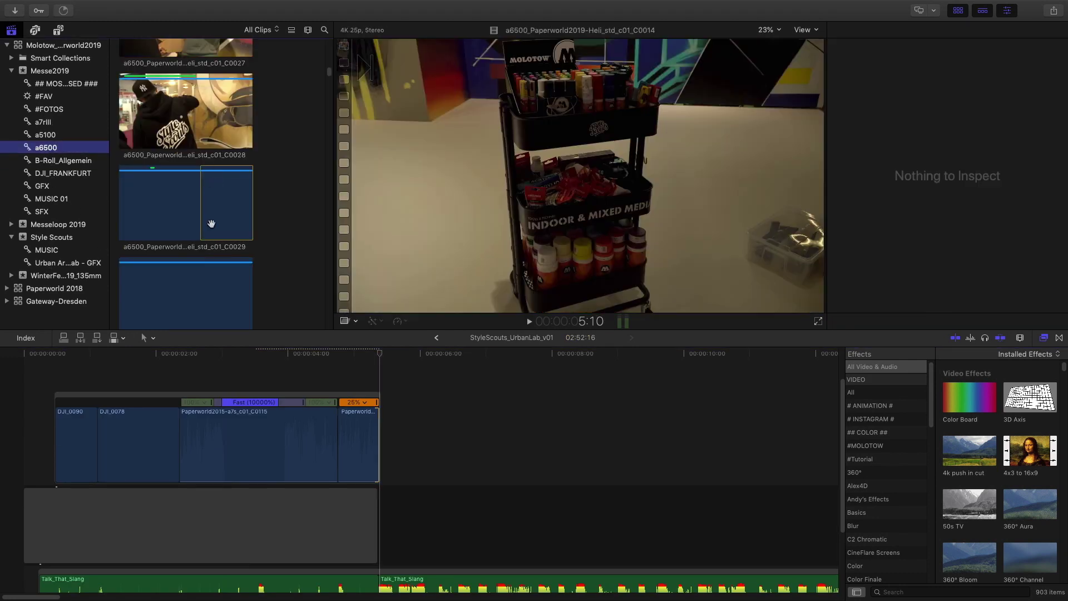
{"action": "scroll", "coordinate": [211, 224], "scroll_direction": "up", "scroll_amount": 5}
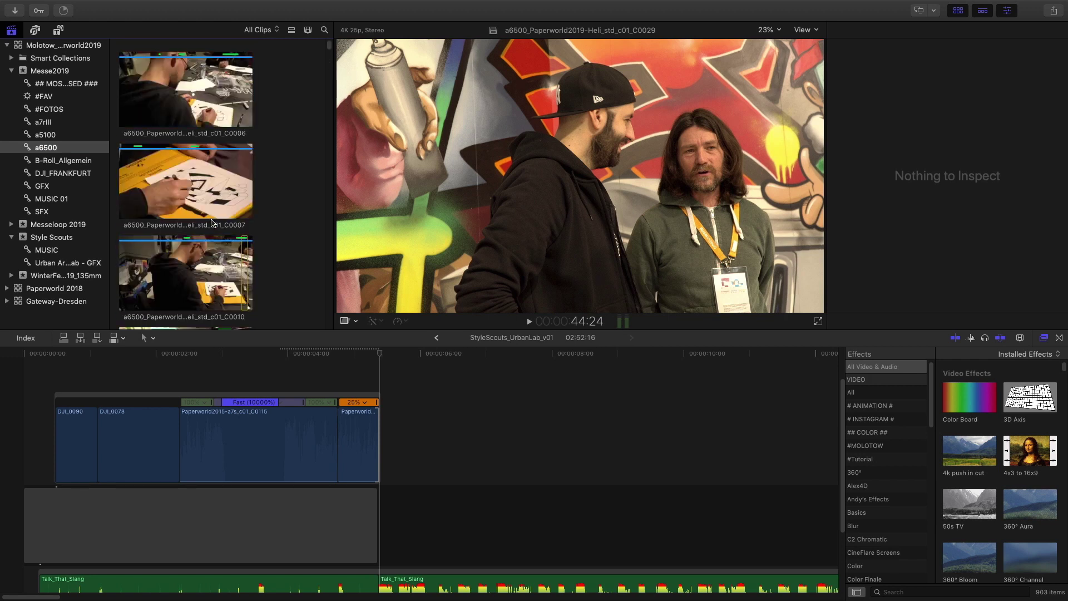
{"action": "left_click", "coordinate": [180, 98]}
{"action": "key", "text": "space"}
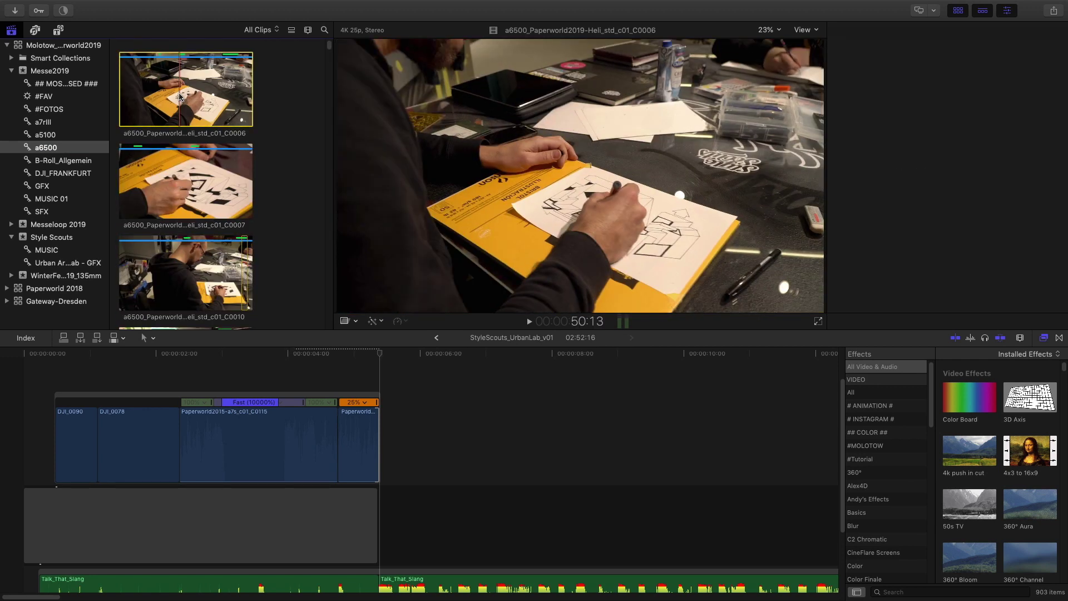
{"action": "key", "text": "space"}
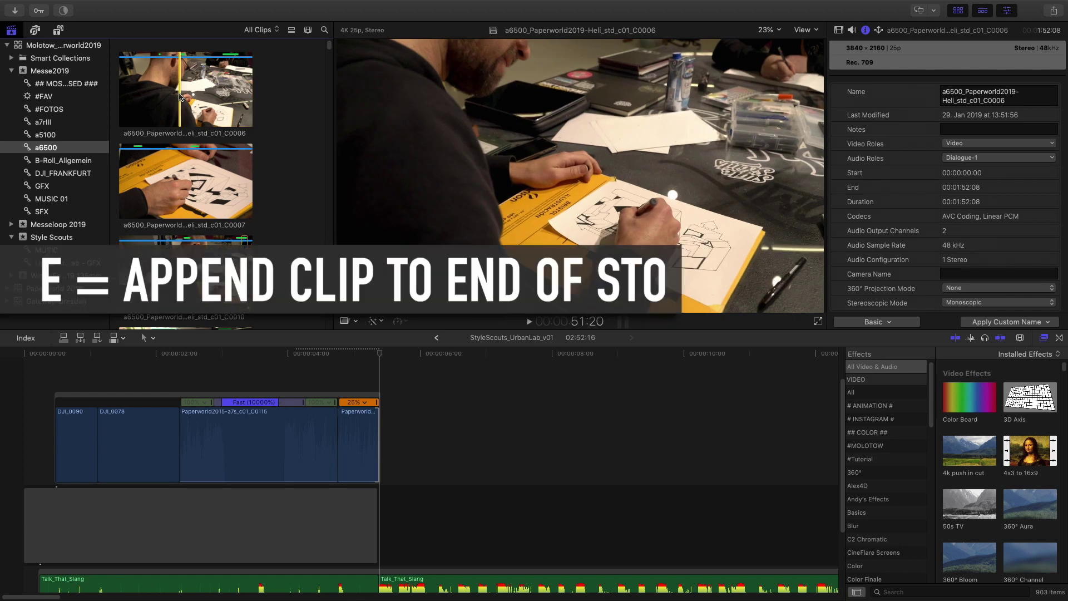
{"action": "key", "text": "e"}
{"action": "left_click", "coordinate": [185, 276]}
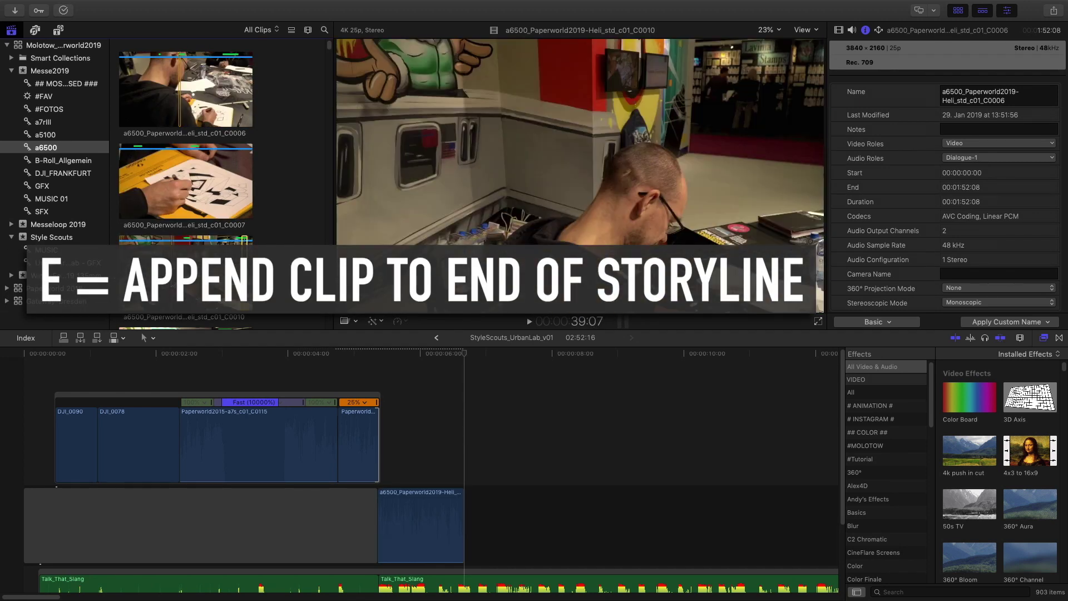
{"action": "key", "text": "e"}
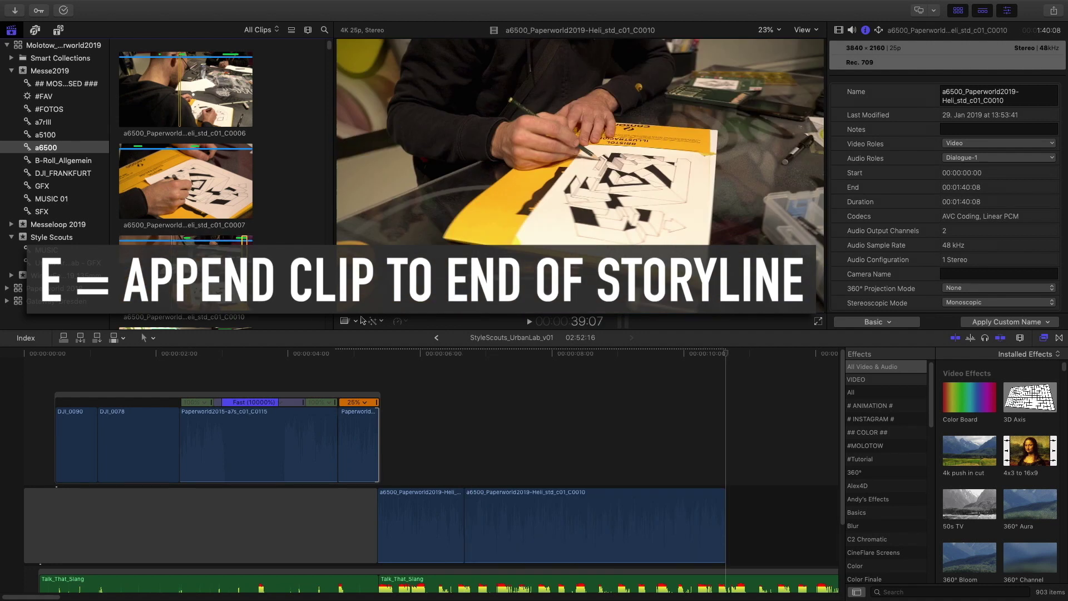
{"action": "scroll", "coordinate": [477, 418], "scroll_direction": "down", "scroll_amount": 2}
{"action": "left_click_drag", "start_coordinate": [720, 498], "coordinate": [666, 497]}
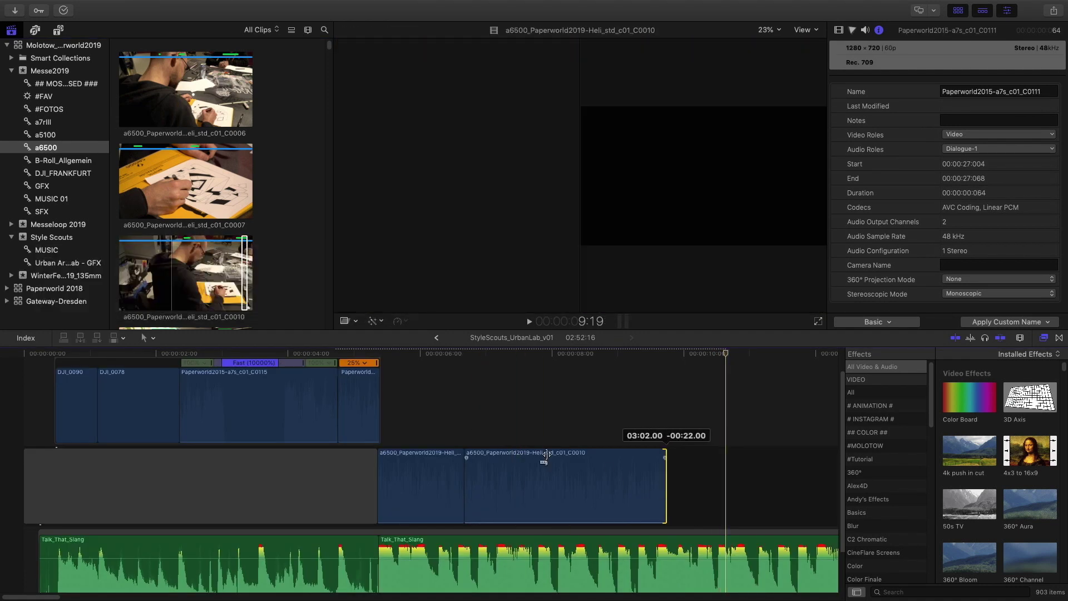
{"action": "scroll", "coordinate": [29, 427], "scroll_direction": "down", "scroll_amount": 2}
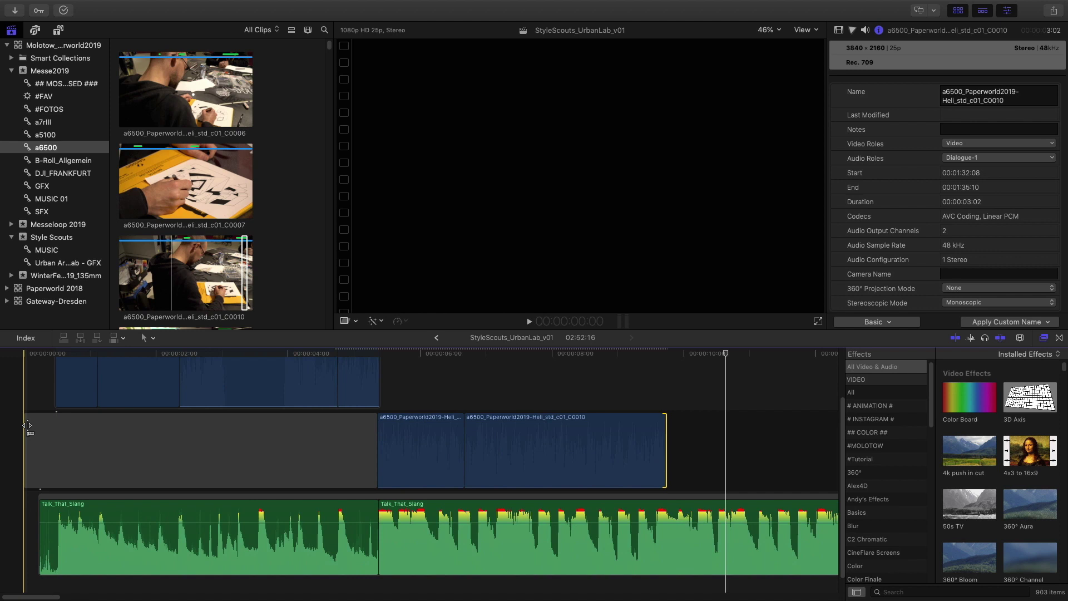
Zoom the timeline out and reduce clip height in Clip Appearance
{"action": "key", "text": "super+minus"}
{"action": "key", "text": "super+minus"}
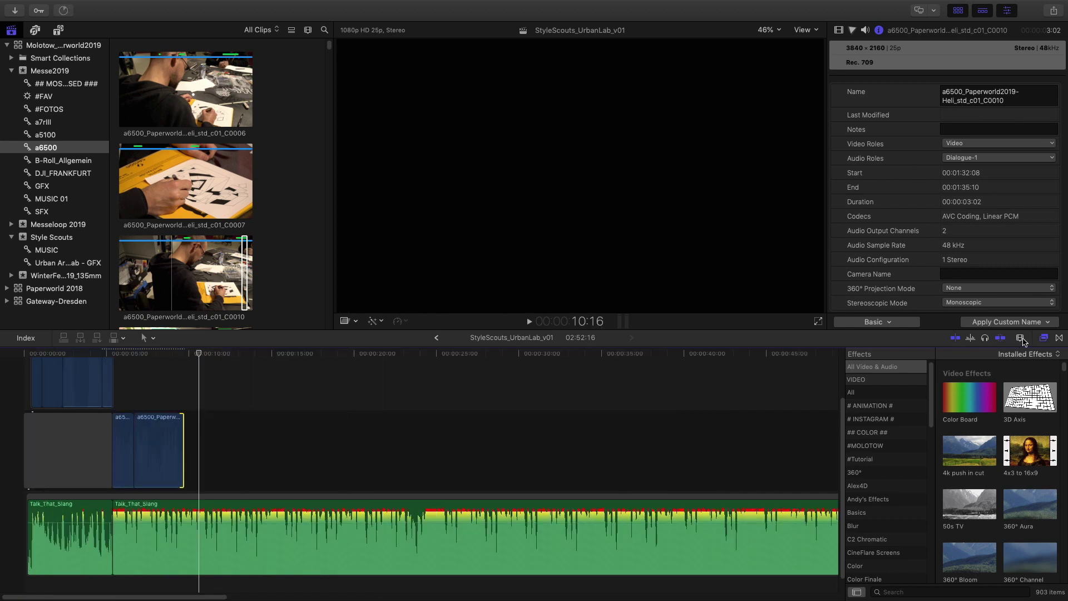
{"action": "left_click", "coordinate": [1022, 339]}
{"action": "left_click_drag", "start_coordinate": [989, 414], "coordinate": [974, 411]}
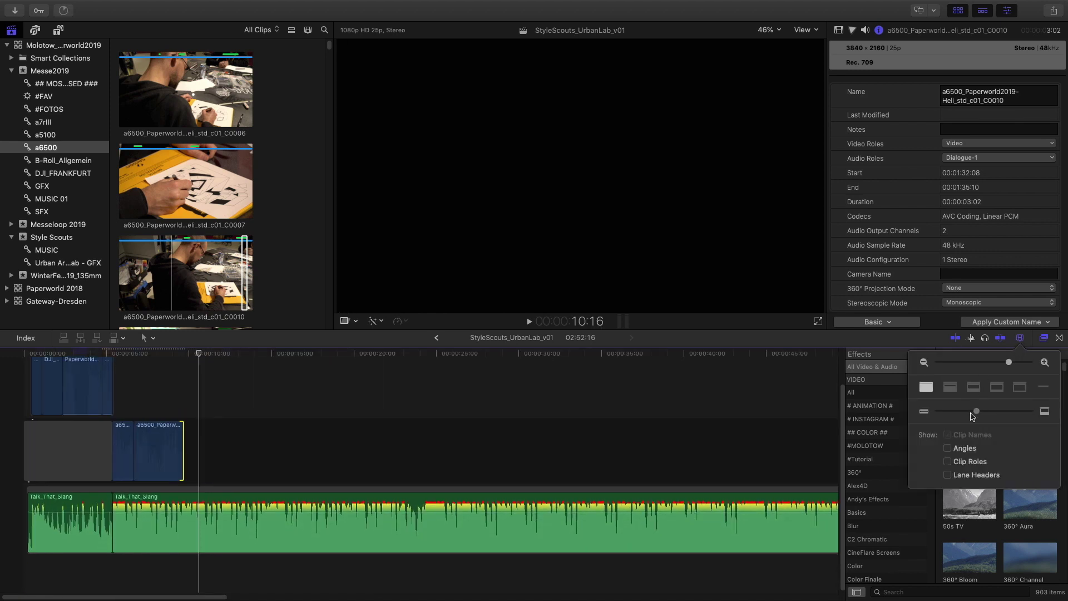
{"action": "left_click", "coordinate": [7, 370]}
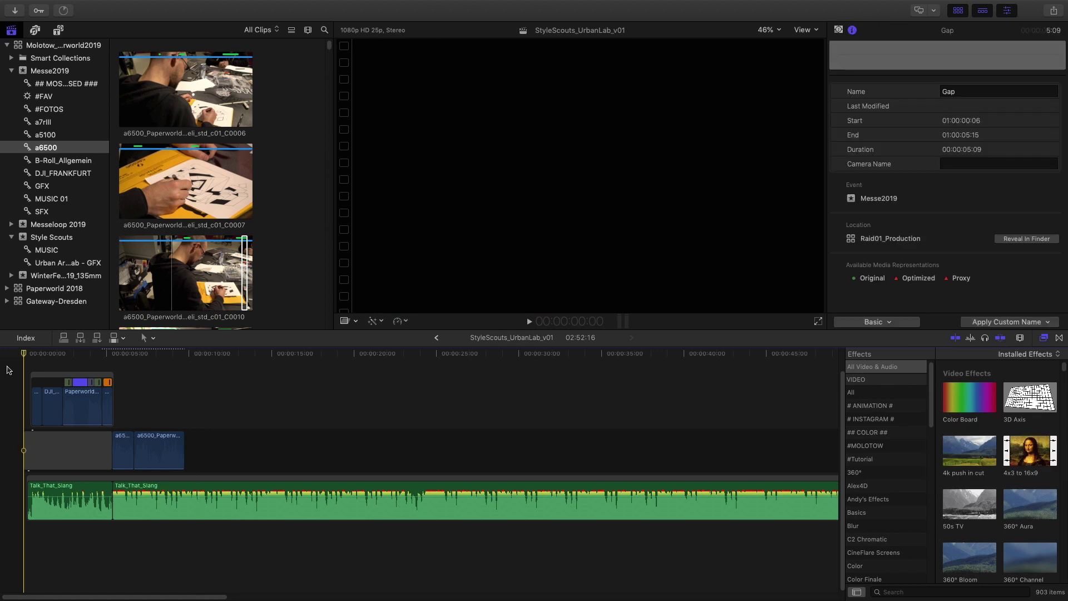
Review the edit and blade the Talk_That_Slang music near the footage's end
{"action": "key", "text": "space"}
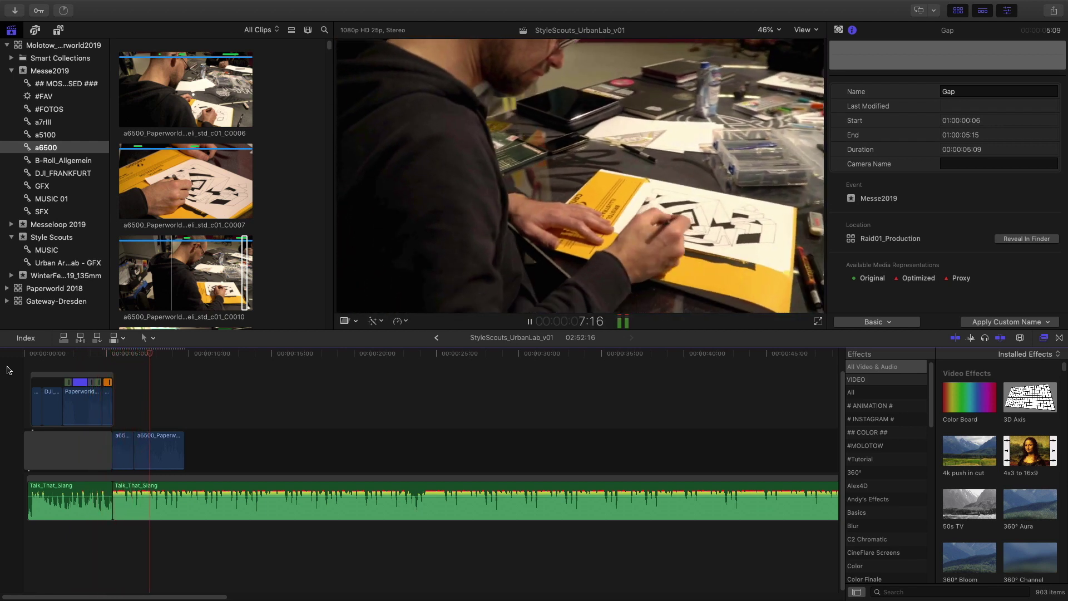
{"action": "key", "text": "space"}
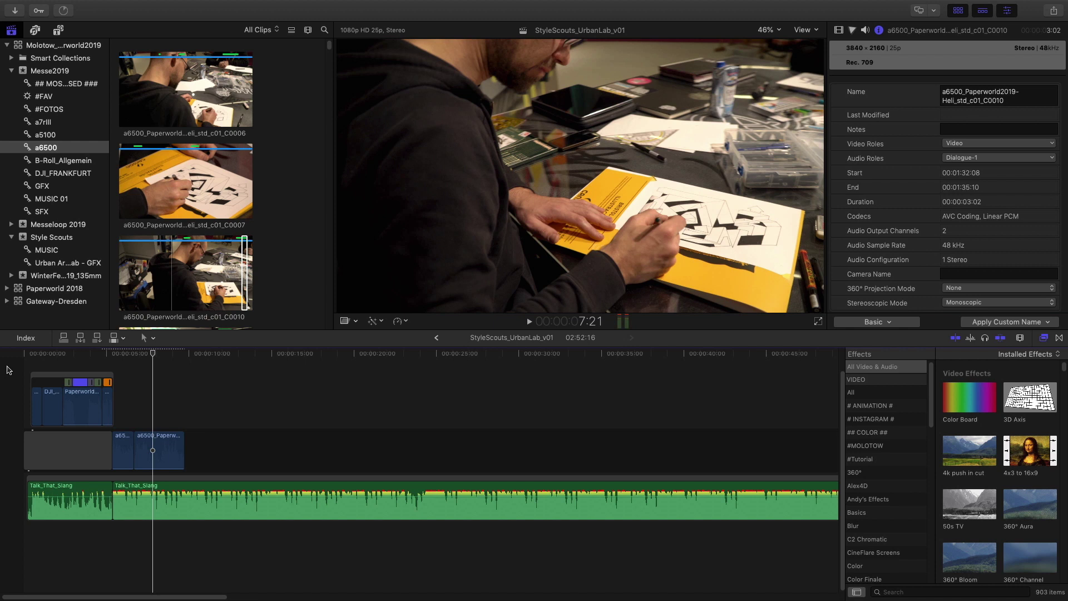
{"action": "left_click", "coordinate": [169, 507]}
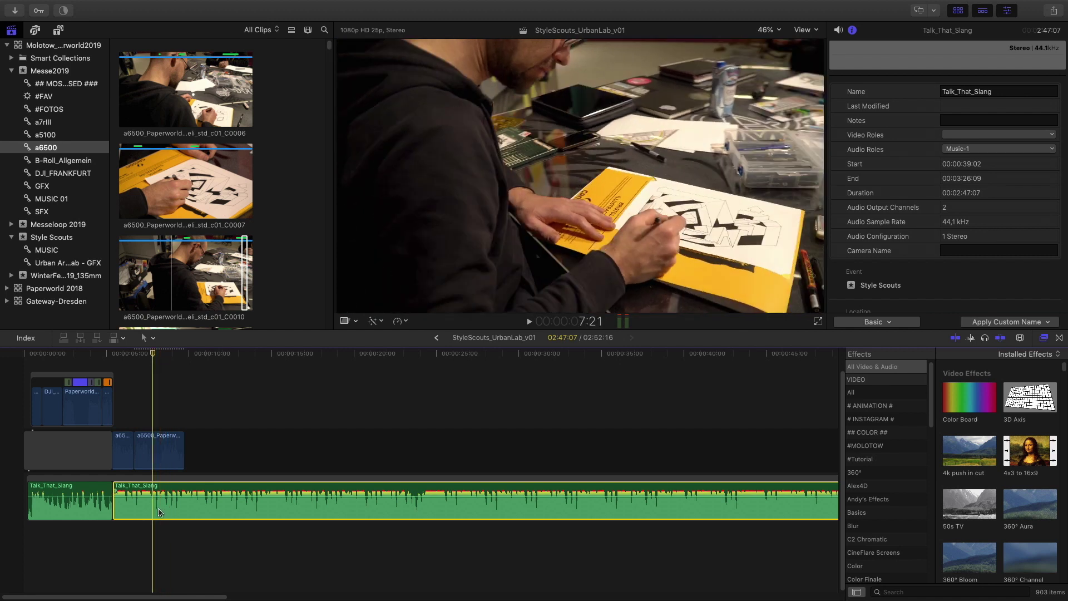
{"action": "key", "text": "super+b"}
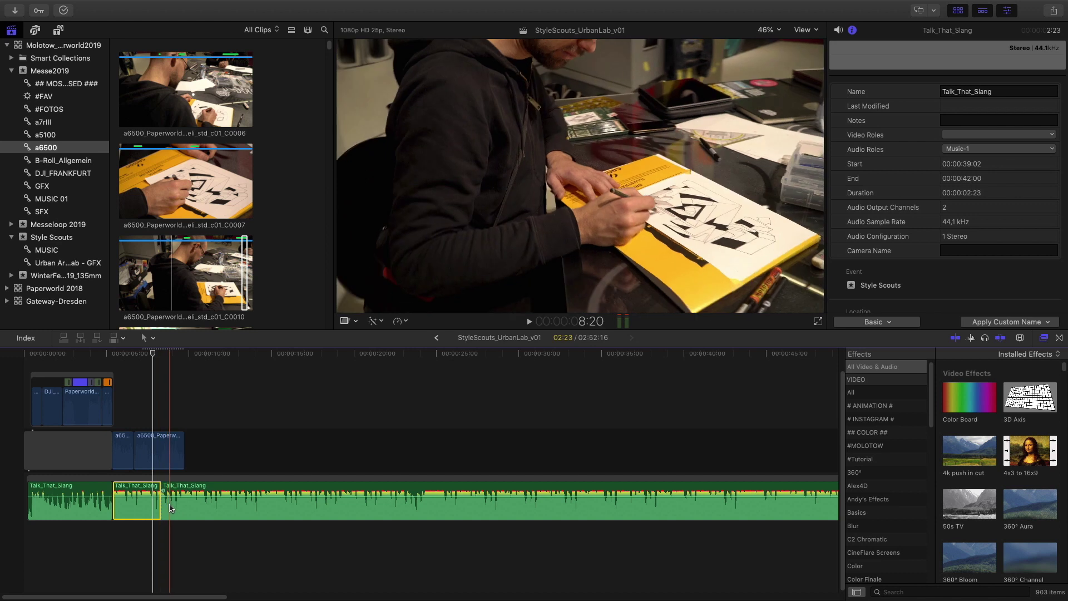
Disable a short music tail after the cut and delete the long remainder
{"action": "key", "text": "v"}
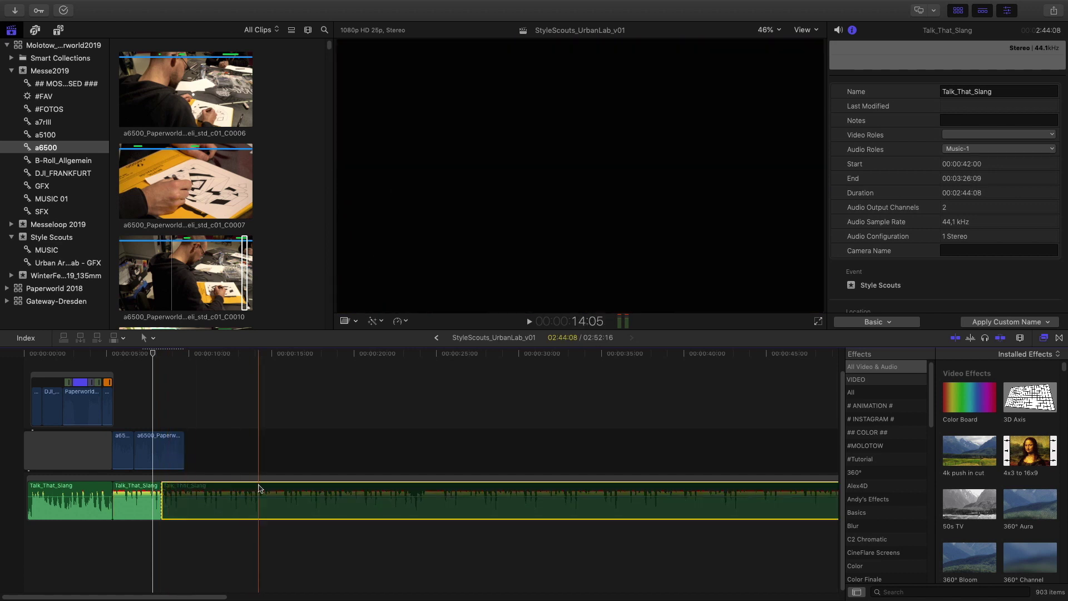
{"action": "key", "text": "super+b"}
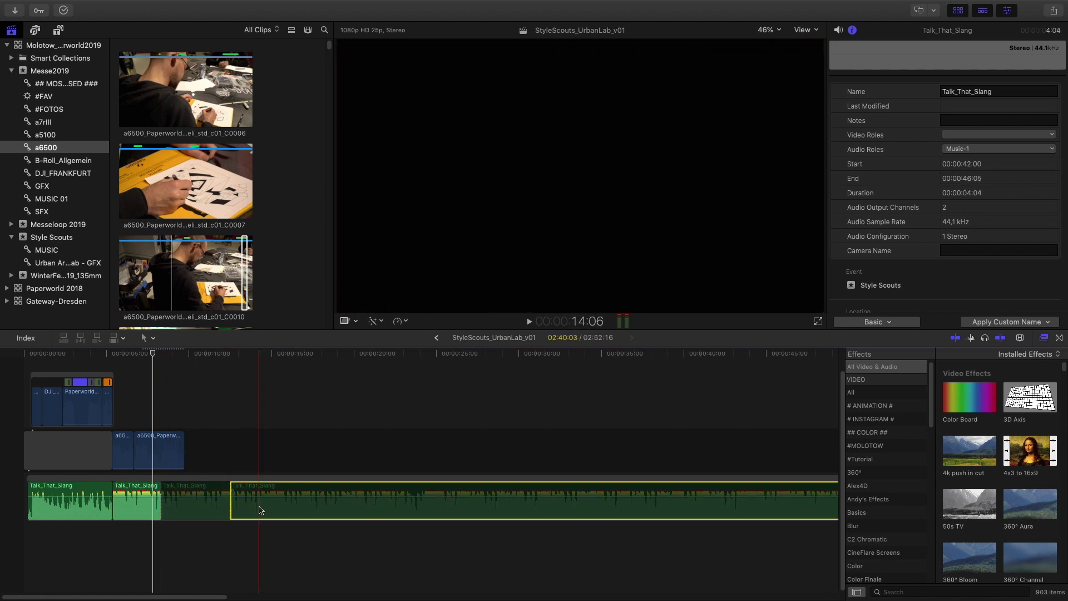
{"action": "key", "text": "Delete"}
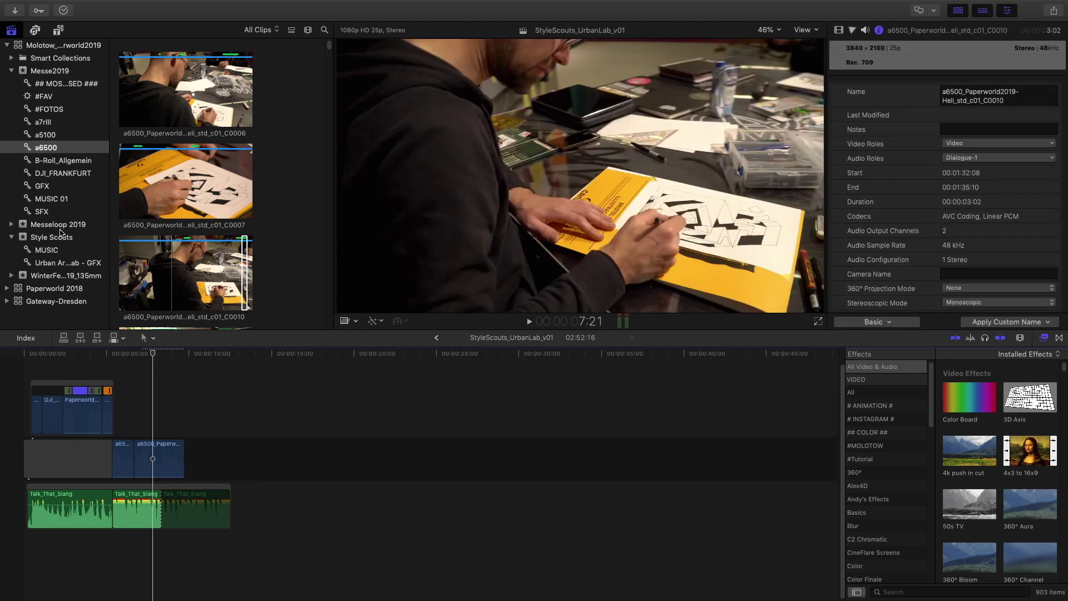
Audition Spoiler_Alert and Jordyn Edmonds - Rough from the MUSIC event
{"action": "left_click", "coordinate": [46, 250]}
{"action": "left_click", "coordinate": [240, 234]}
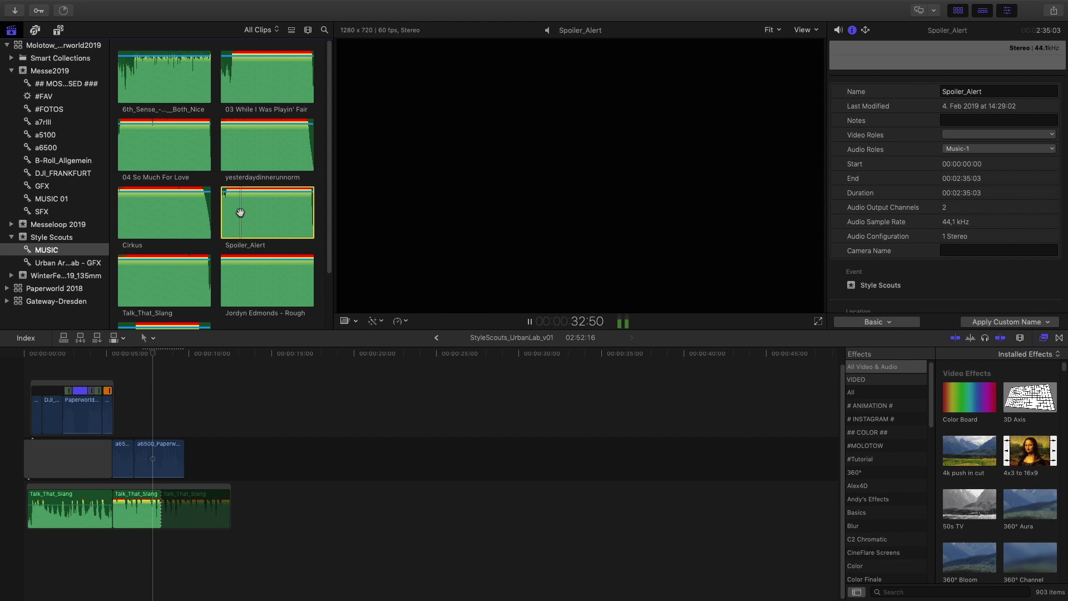
{"action": "left_click", "coordinate": [236, 283]}
{"action": "key", "text": "space"}
{"action": "scroll", "coordinate": [237, 282], "scroll_direction": "down", "scroll_amount": 1}
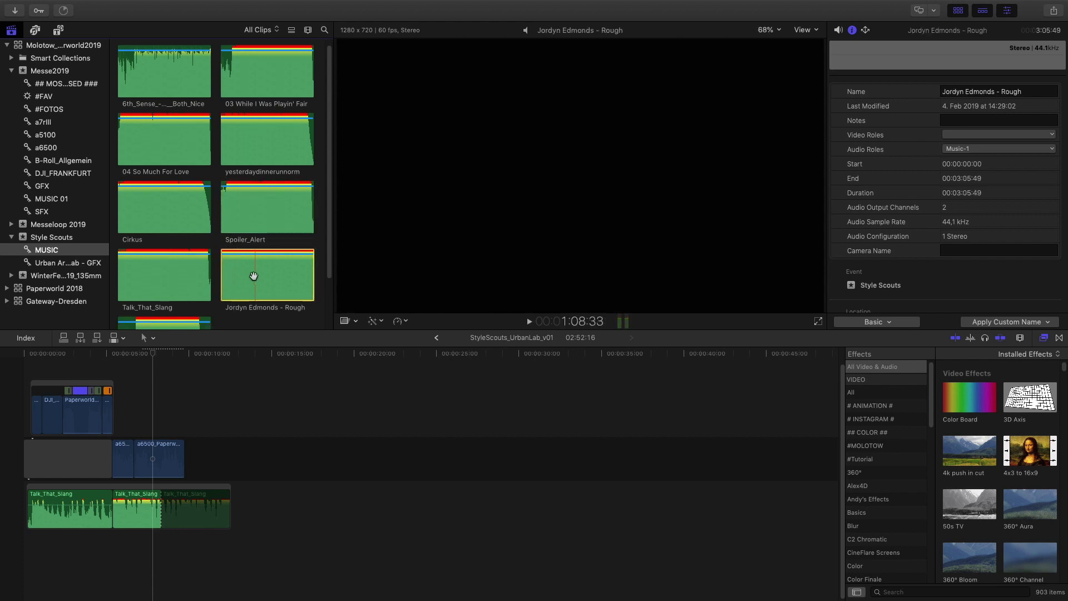
Connect Jordyn Edmonds - Rough below the music as its own storyline and blade it partway
{"action": "left_click_drag", "start_coordinate": [255, 276], "coordinate": [172, 571]}
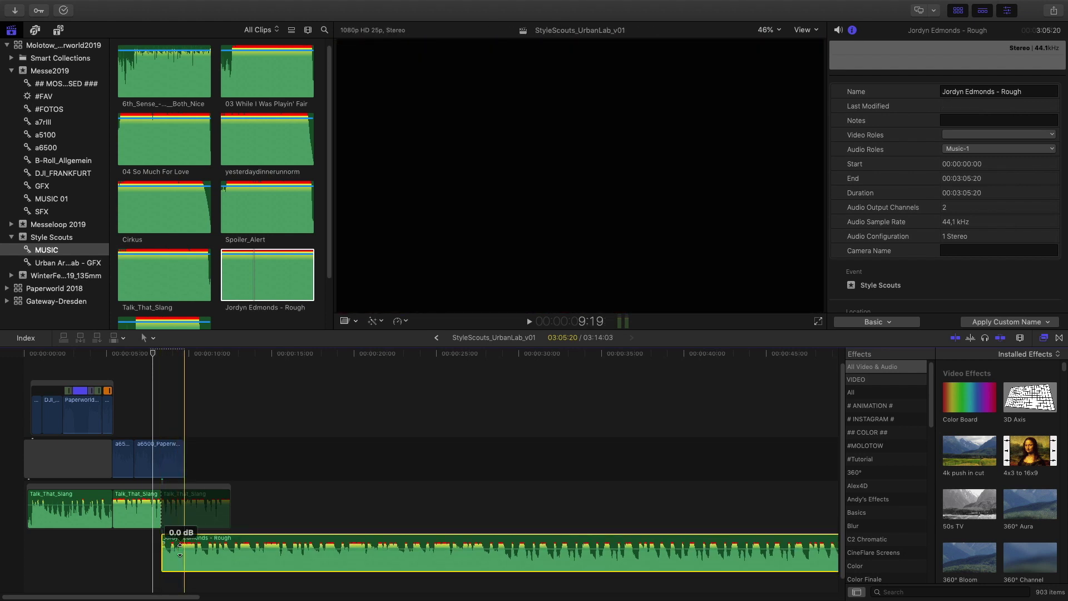
{"action": "key", "text": "super+g"}
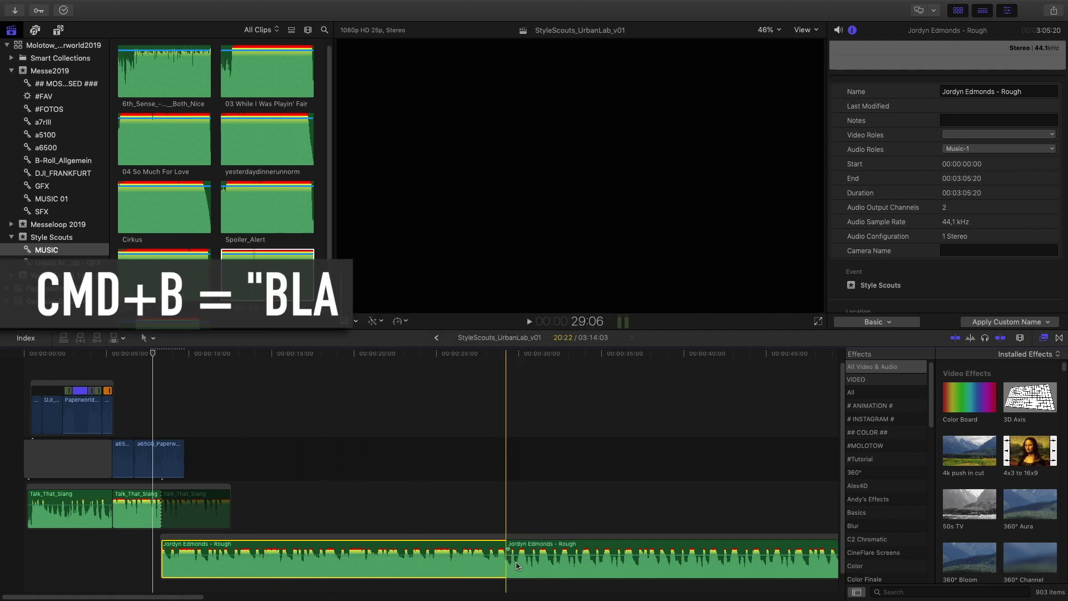
{"action": "key", "text": "super+b"}
{"action": "scroll", "coordinate": [511, 565], "scroll_direction": "right", "scroll_amount": 5}
{"action": "scroll", "coordinate": [516, 565], "scroll_direction": "right", "scroll_amount": 5}
{"action": "scroll", "coordinate": [516, 565], "scroll_direction": "right", "scroll_amount": 5}
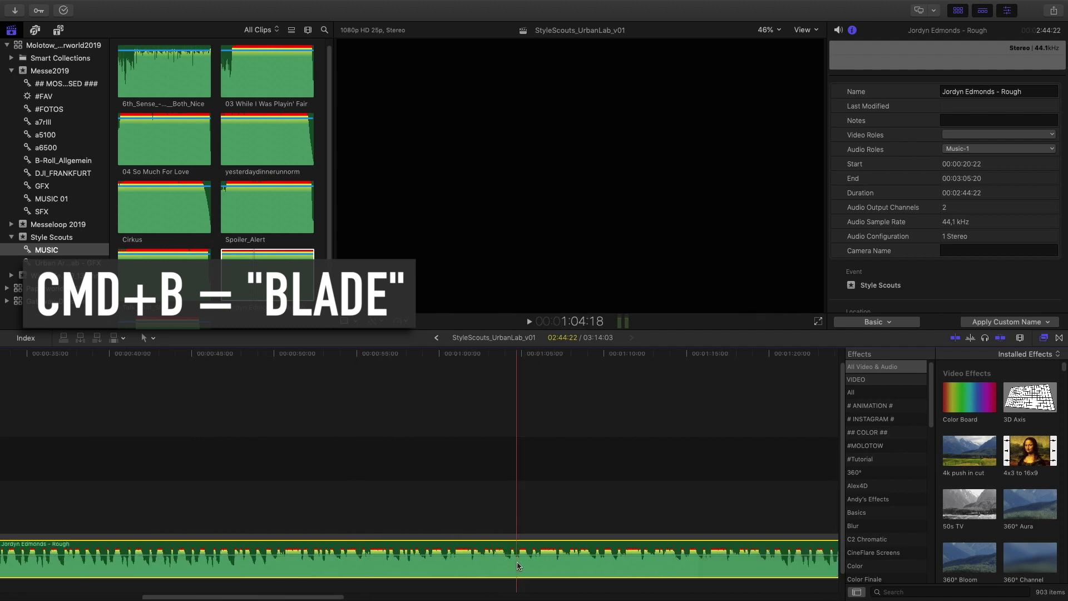
{"action": "scroll", "coordinate": [518, 564], "scroll_direction": "right", "scroll_amount": 5}
{"action": "scroll", "coordinate": [519, 565], "scroll_direction": "right", "scroll_amount": 5}
{"action": "scroll", "coordinate": [521, 563], "scroll_direction": "right", "scroll_amount": 10}
{"action": "scroll", "coordinate": [522, 563], "scroll_direction": "right", "scroll_amount": 10}
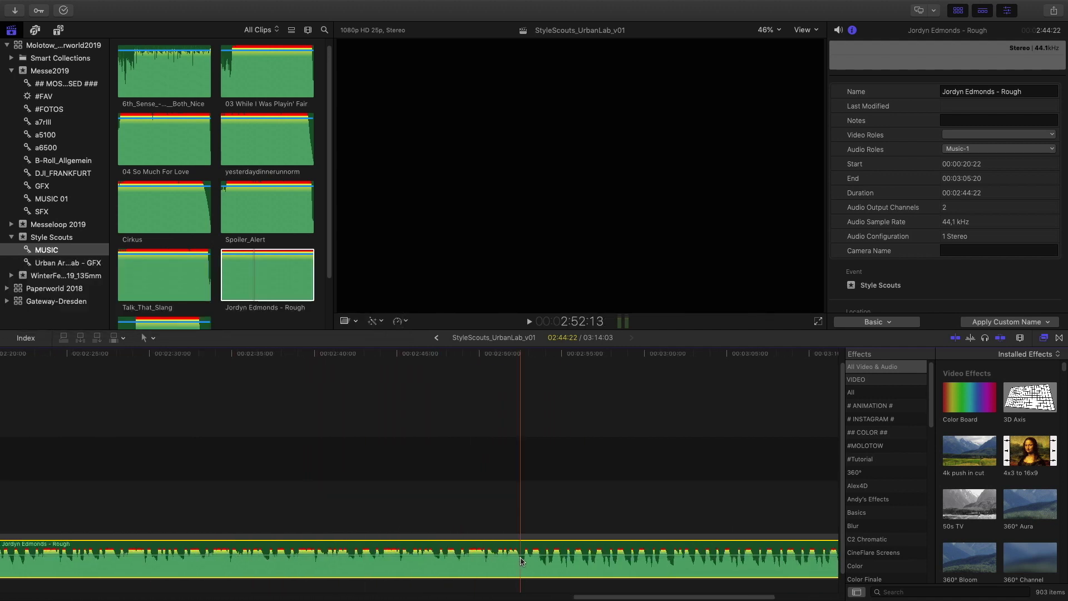
{"action": "scroll", "coordinate": [514, 565], "scroll_direction": "right", "scroll_amount": 5}
{"action": "scroll", "coordinate": [534, 566], "scroll_direction": "right", "scroll_amount": 1}
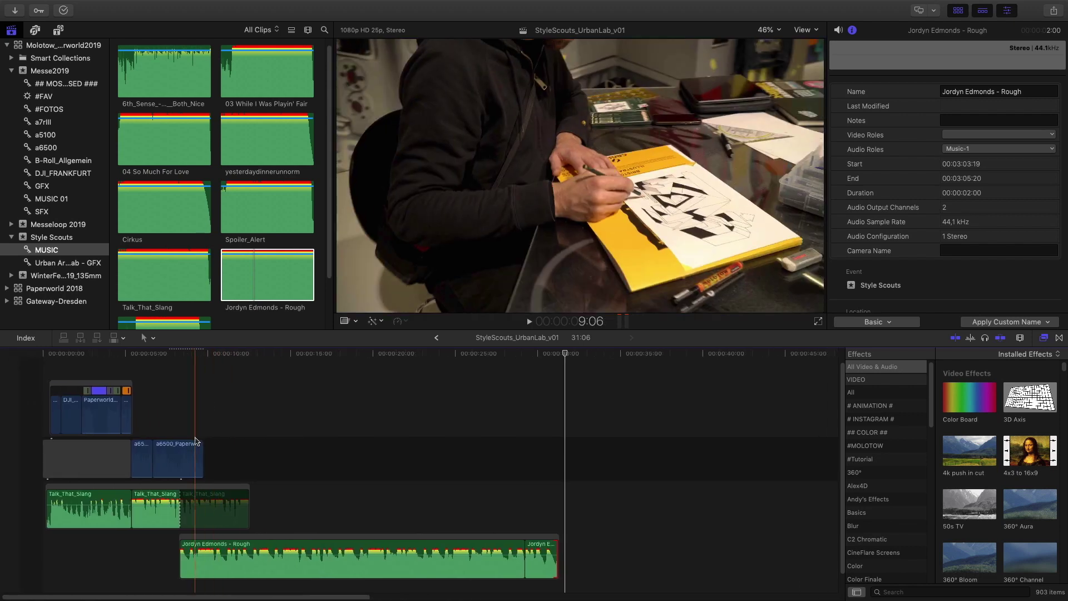
{"action": "scroll", "coordinate": [166, 465], "scroll_direction": "right", "scroll_amount": 1}
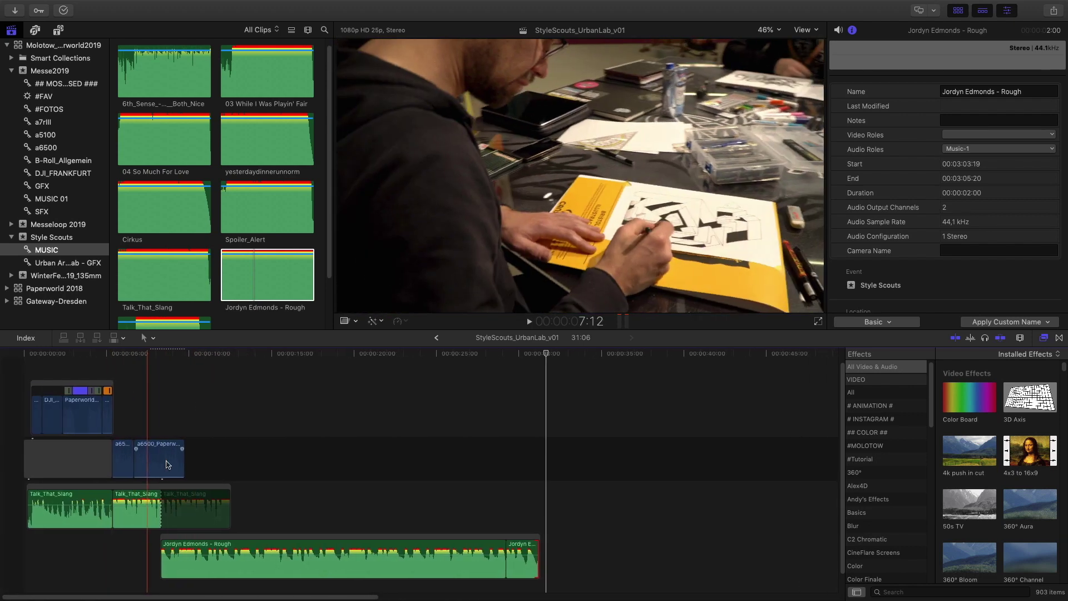